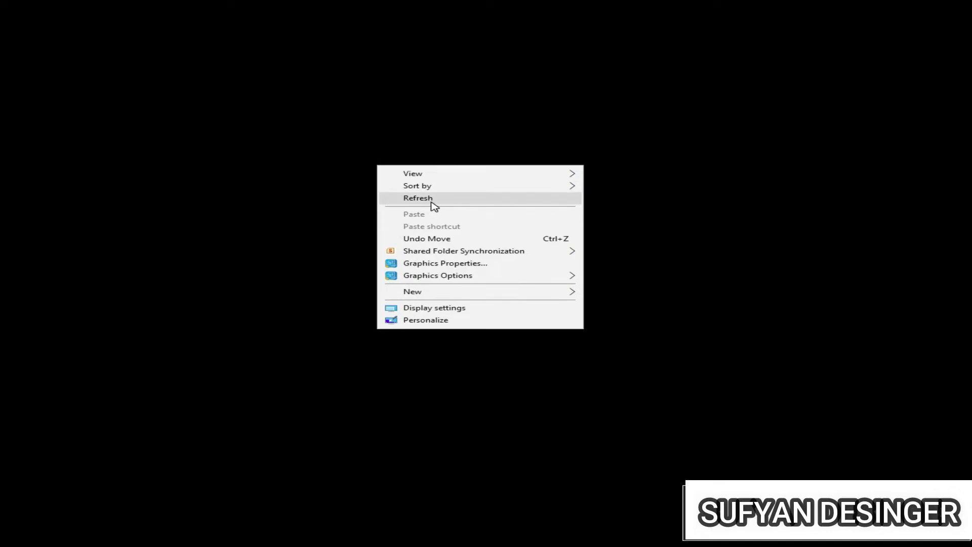
{"action": "right_click", "coordinate": [388, 139]}
{"action": "left_click", "coordinate": [431, 171]}
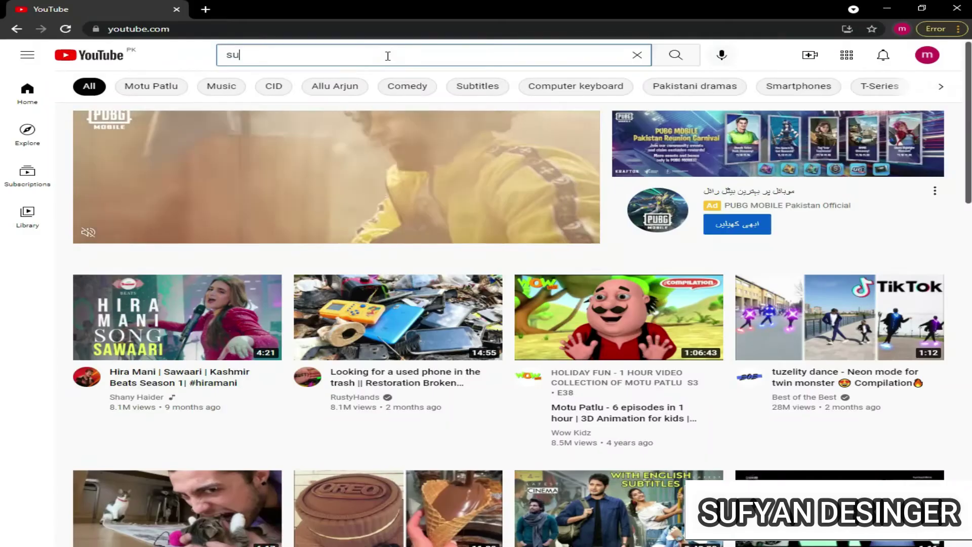
Step: Search YouTube for the designer's channel by name and open the channel page
{"action": "type", "text": "fyan "}
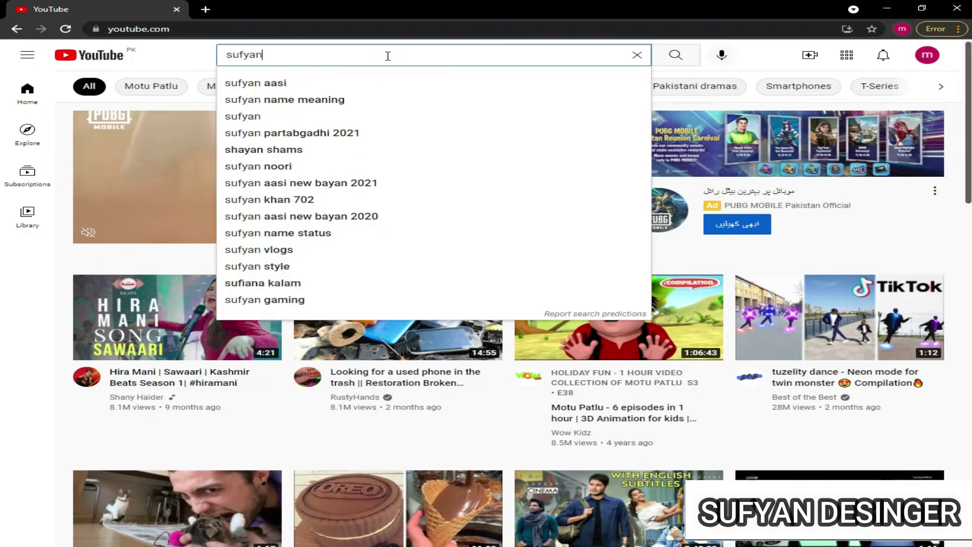
{"action": "type", "text": "faisi"}
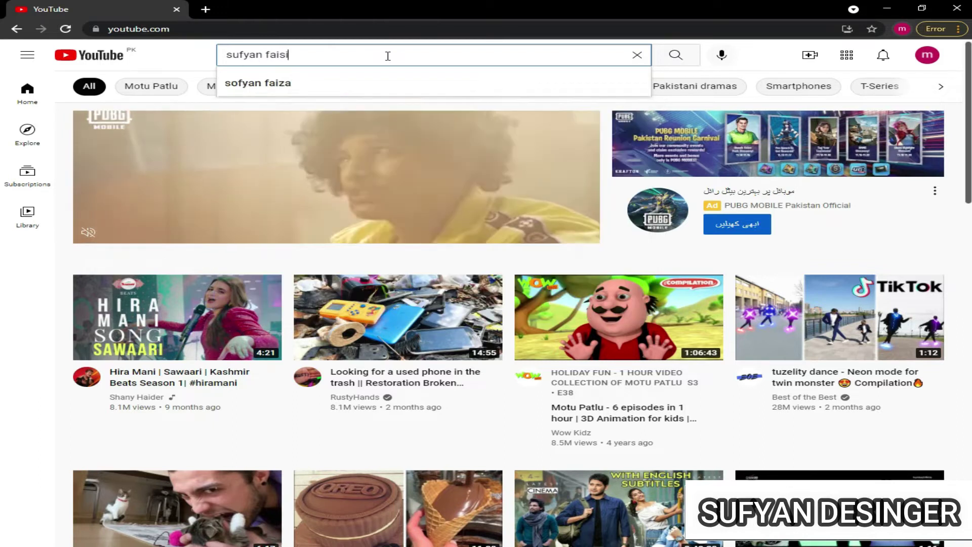
{"action": "key", "text": "Return"}
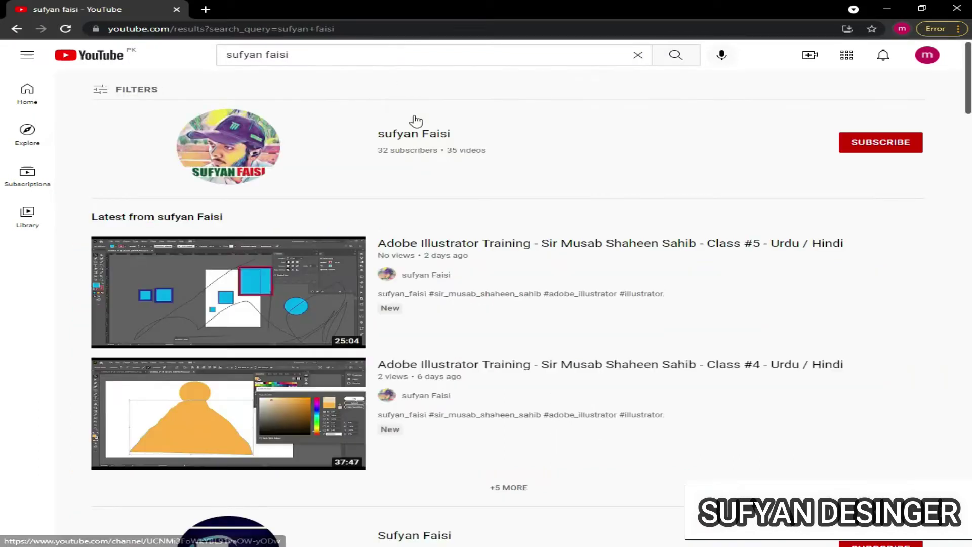
{"action": "left_click", "coordinate": [407, 136]}
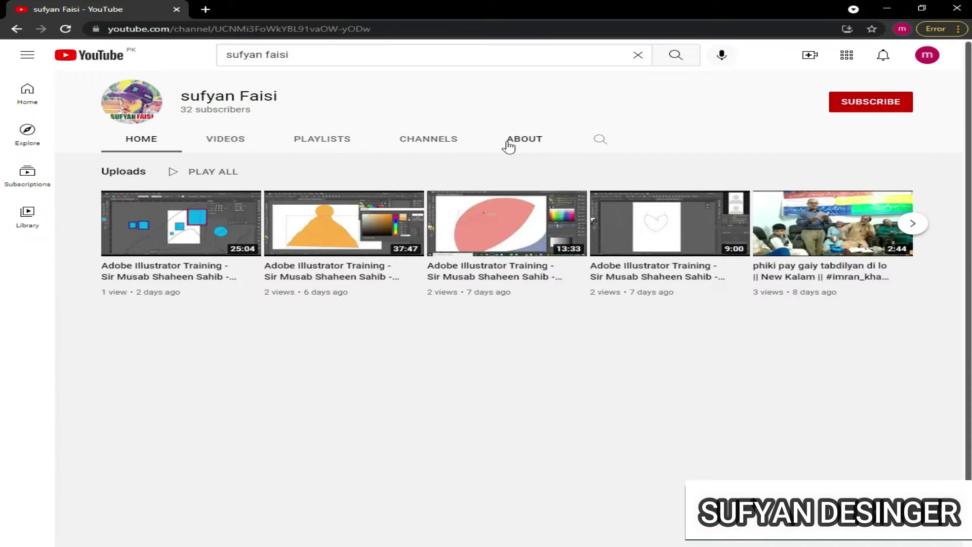
Step: Subscribe to the opened channel and set its notifications to All
{"action": "left_click", "coordinate": [855, 102]}
{"action": "left_click", "coordinate": [906, 107]}
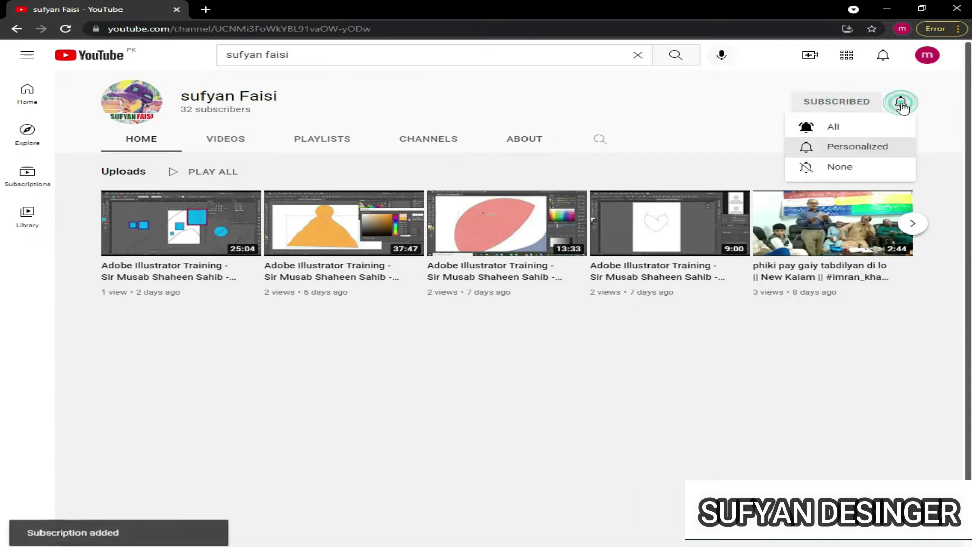
{"action": "left_click", "coordinate": [857, 126]}
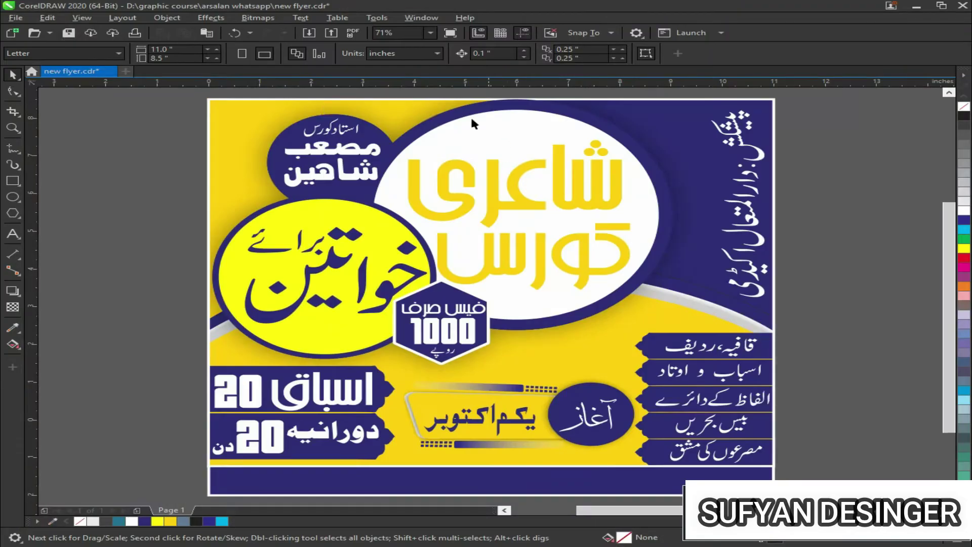
Step: In CorelDRAW, shift the flyer's background frame sideways and open its PowerClip contents for editing
{"action": "left_click", "coordinate": [208, 107]}
{"action": "left_click", "coordinate": [211, 96]}
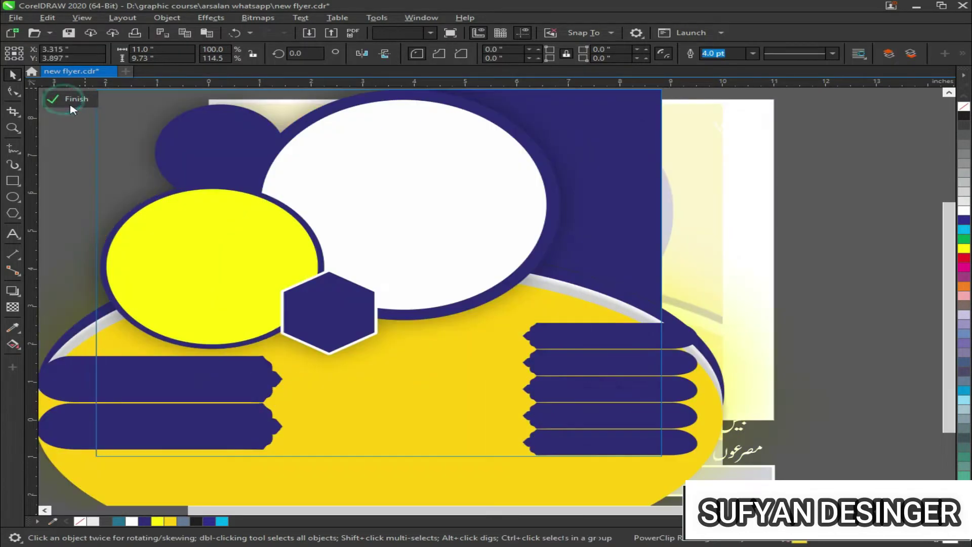
{"action": "left_click", "coordinate": [71, 104]}
Step: Pull the cluster of ovals with the hexagon and several blue banners away from their places inside the PowerClip
{"action": "left_click_drag", "start_coordinate": [359, 187], "coordinate": [733, 213]}
{"action": "left_click", "coordinate": [293, 358]}
{"action": "left_click_drag", "start_coordinate": [213, 404], "coordinate": [775, 386]}
{"action": "left_click_drag", "start_coordinate": [578, 327], "coordinate": [914, 324]}
{"action": "left_click_drag", "start_coordinate": [540, 408], "coordinate": [337, 425]}
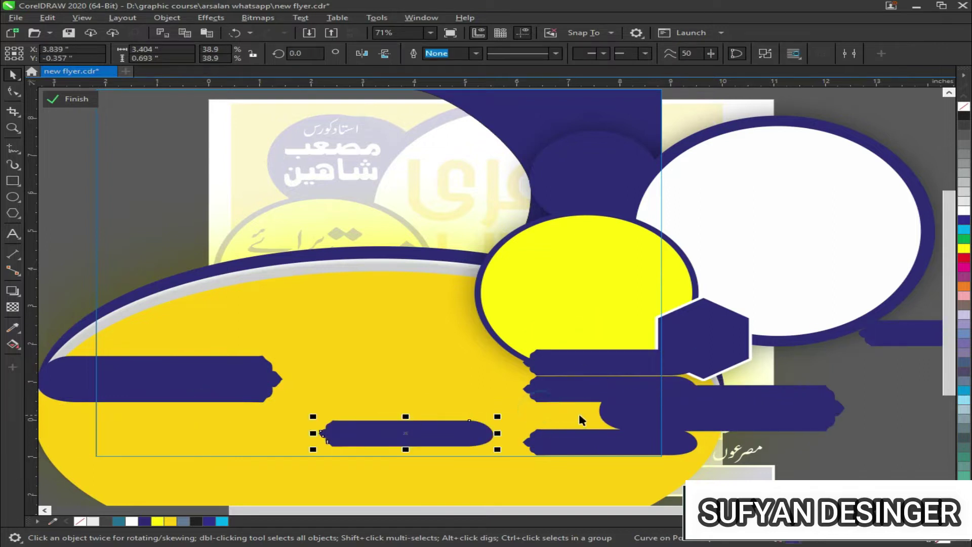
{"action": "left_click_drag", "start_coordinate": [615, 358], "coordinate": [355, 380]}
Step: Scatter the remaining background shapes, including the yellow ellipse and blue corner piece, outside the frame and finish editing the PowerClip
{"action": "scroll", "coordinate": [430, 363], "scroll_direction": "down", "scroll_amount": 2}
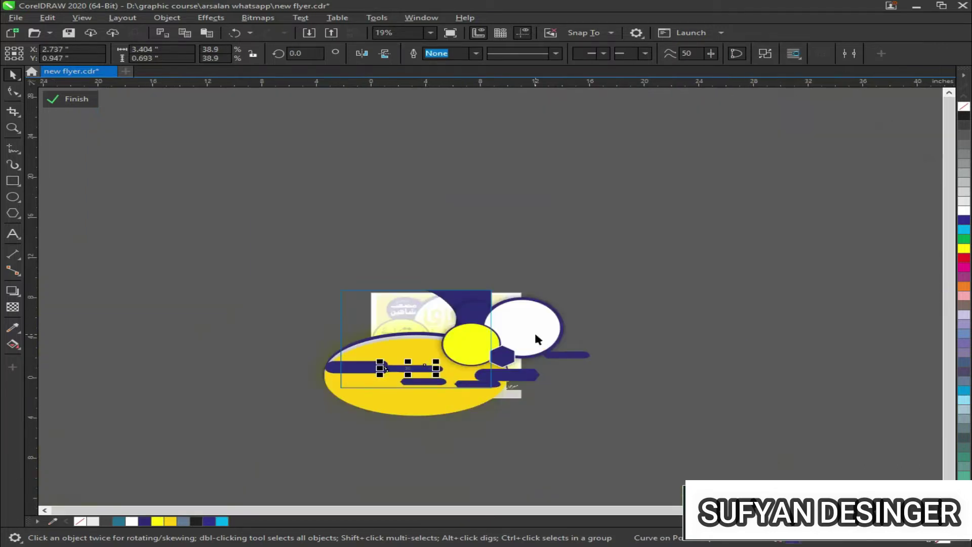
{"action": "left_click_drag", "start_coordinate": [535, 334], "coordinate": [862, 207]}
{"action": "left_click_drag", "start_coordinate": [433, 357], "coordinate": [66, 349]}
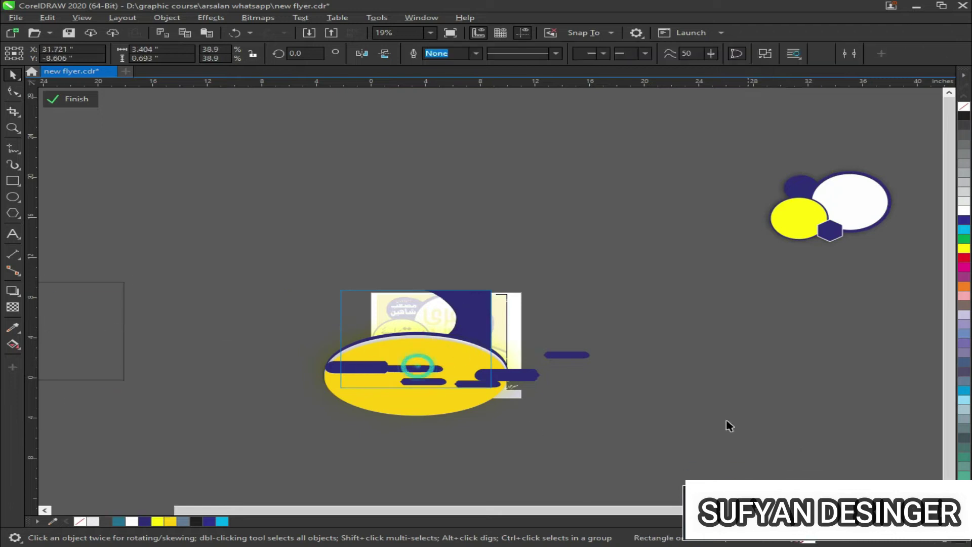
{"action": "left_click_drag", "start_coordinate": [443, 383], "coordinate": [869, 392]}
{"action": "left_click_drag", "start_coordinate": [640, 302], "coordinate": [294, 425]}
{"action": "mouse_move", "coordinate": [505, 385]}
{"action": "left_mouse_down"}
{"action": "mouse_move", "coordinate": [698, 354]}
{"action": "mouse_move", "coordinate": [97, 436]}
{"action": "mouse_move", "coordinate": [363, 374]}
{"action": "mouse_move", "coordinate": [165, 166]}
{"action": "left_mouse_up"}
{"action": "key", "text": "Escape"}
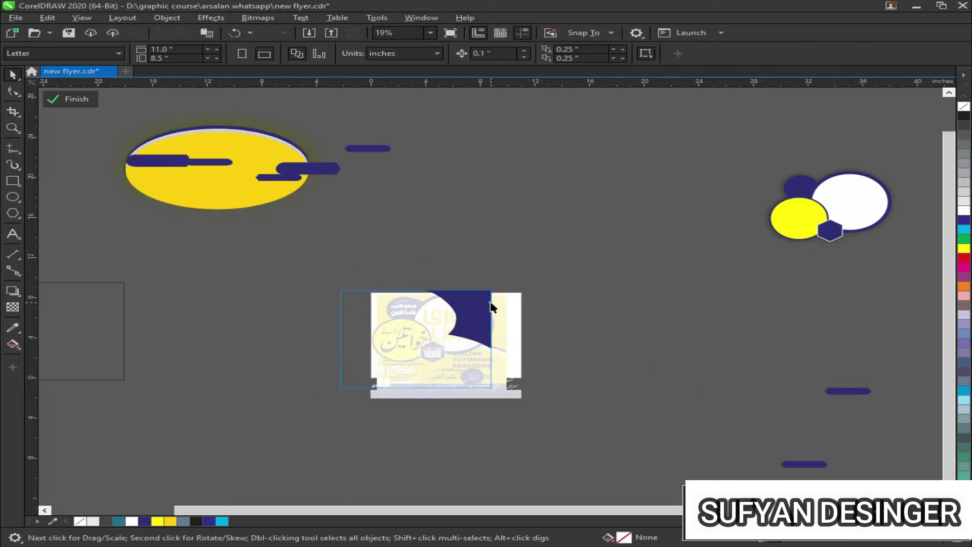
{"action": "left_click_drag", "start_coordinate": [491, 306], "coordinate": [713, 267]}
{"action": "left_click", "coordinate": [56, 99]}
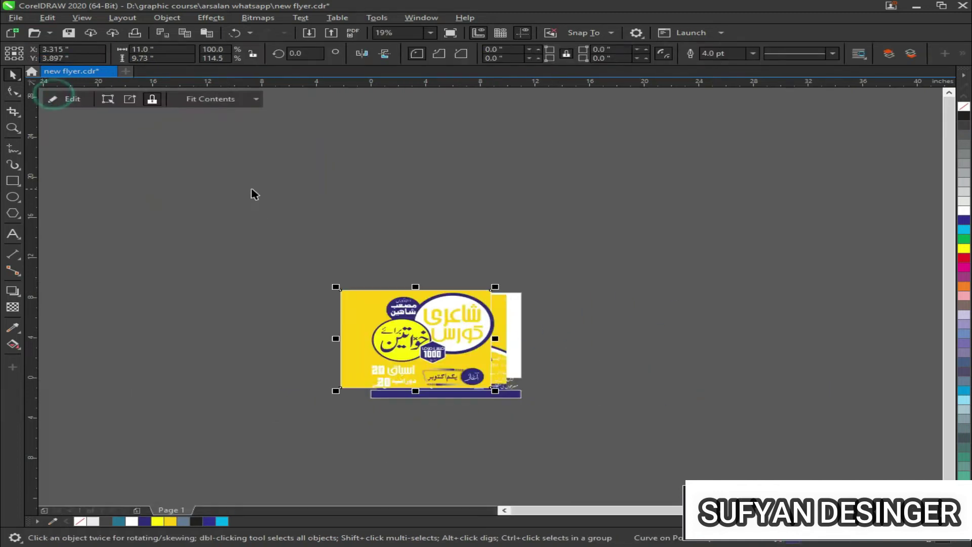
Step: Undo the PowerClip editing, all the shape moves and the frame shift, then deselect the flyer
{"action": "key", "text": "ctrl+z"}
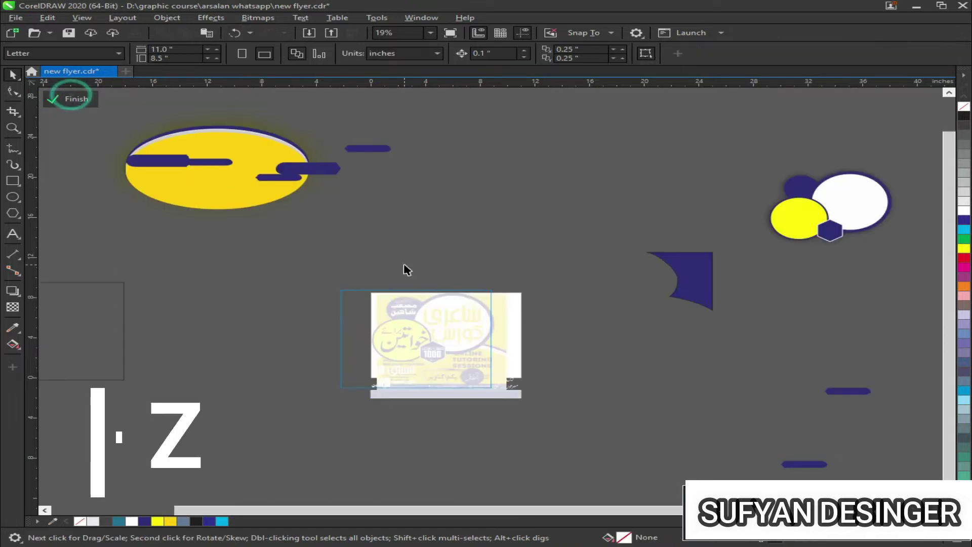
{"action": "key", "text": "ctrl+z"}
{"action": "key", "text": "ctrl+z"}
{"action": "key", "text": "ctrl+z"}
{"action": "key", "text": "ctrl+z"}
{"action": "key", "text": "ctrl+z"}
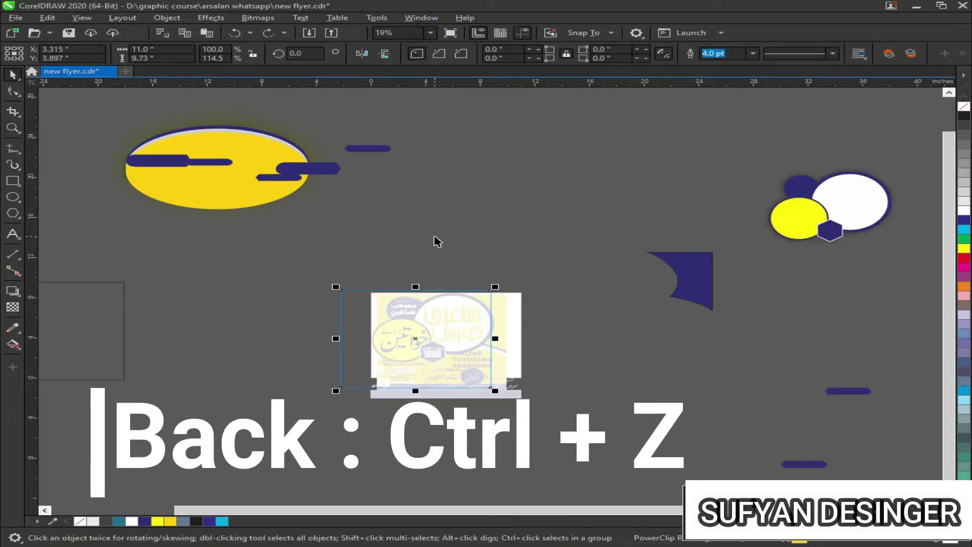
{"action": "key", "text": "ctrl+z"}
{"action": "key", "text": "ctrl+z"}
{"action": "key", "text": "ctrl+z"}
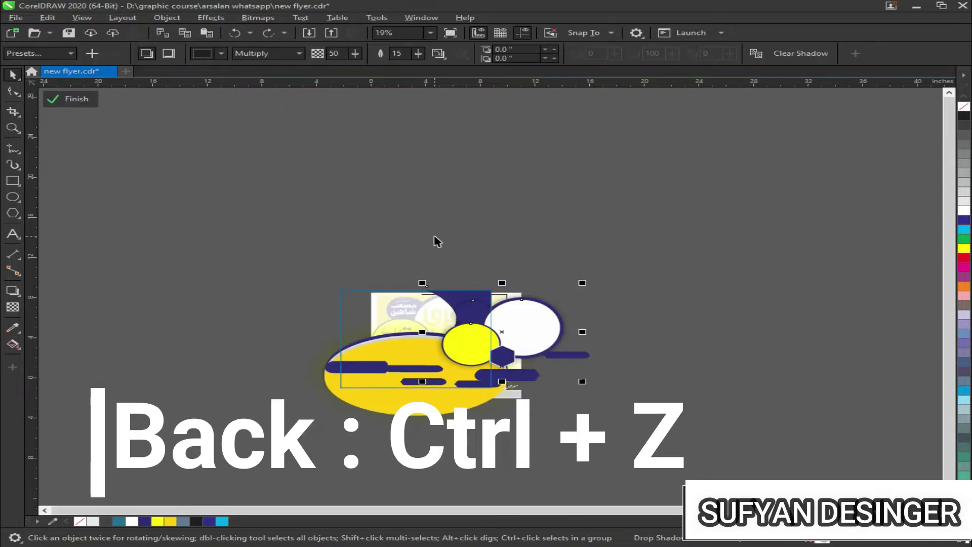
{"action": "key", "text": "ctrl+z"}
{"action": "key", "text": "ctrl+z"}
{"action": "key", "text": "ctrl+z"}
{"action": "key", "text": "ctrl+z"}
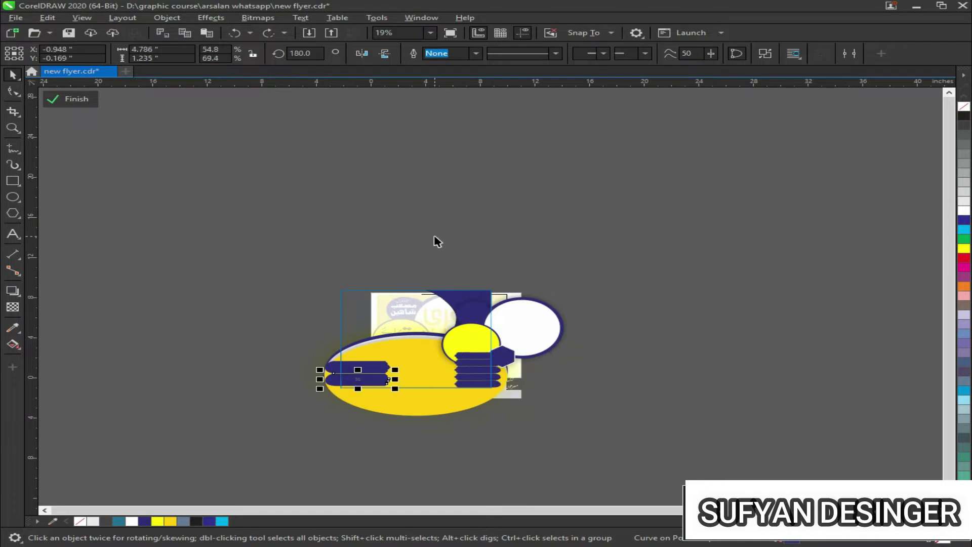
{"action": "key", "text": "ctrl+z"}
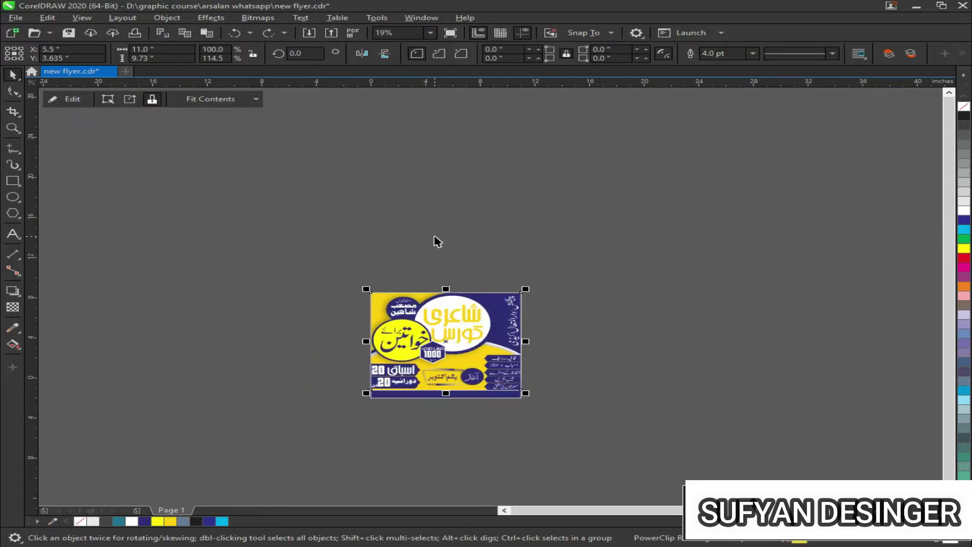
{"action": "left_click", "coordinate": [542, 249]}
{"action": "key", "text": "F4"}
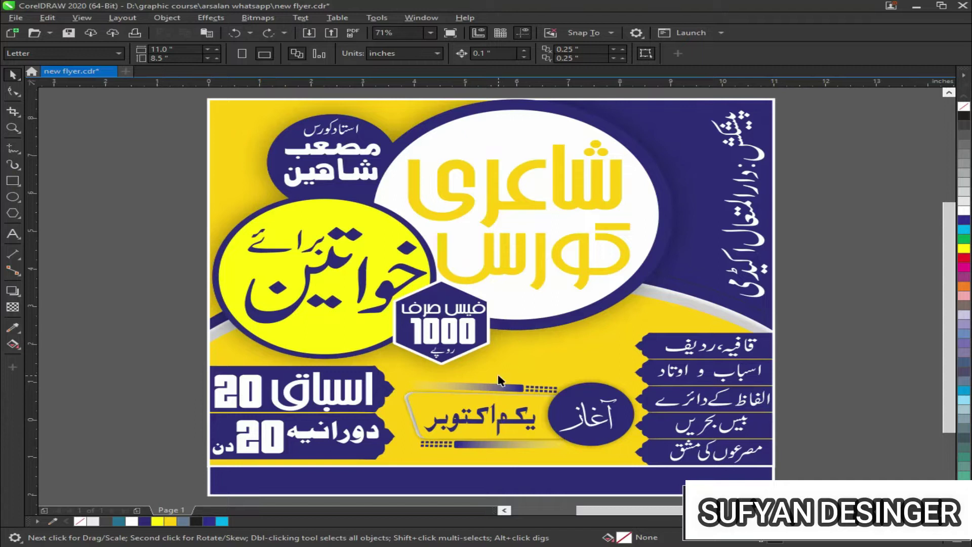
Step: Examine the separated Urdu text pieces beside the page and the flyer layout without text
{"action": "scroll", "coordinate": [499, 377], "scroll_direction": "down", "scroll_amount": 2}
{"action": "scroll", "coordinate": [515, 363], "scroll_direction": "up", "scroll_amount": 2}
{"action": "scroll", "coordinate": [454, 381], "scroll_direction": "down", "scroll_amount": 1}
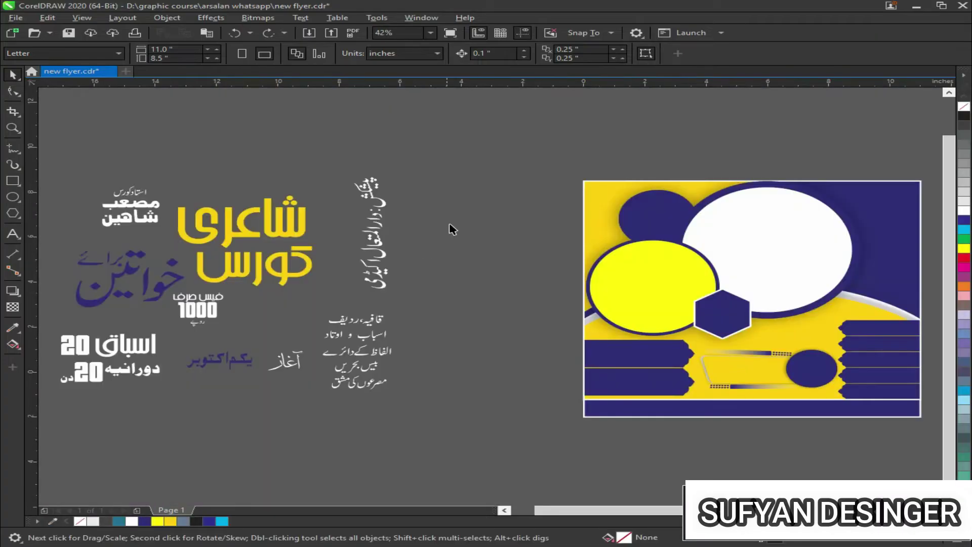
{"action": "scroll", "coordinate": [405, 226], "scroll_direction": "down", "scroll_amount": 4}
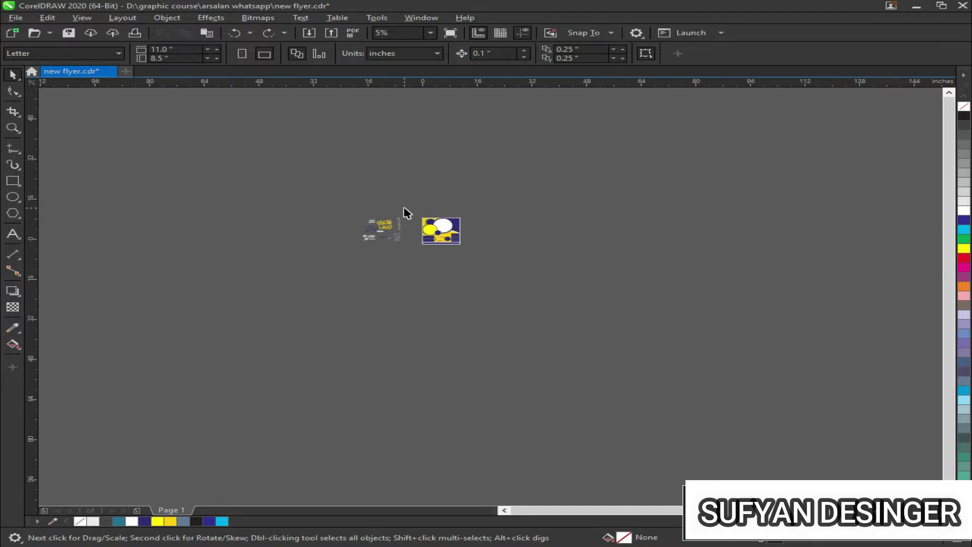
{"action": "scroll", "coordinate": [407, 213], "scroll_direction": "up", "scroll_amount": 4}
{"action": "key", "text": "z"}
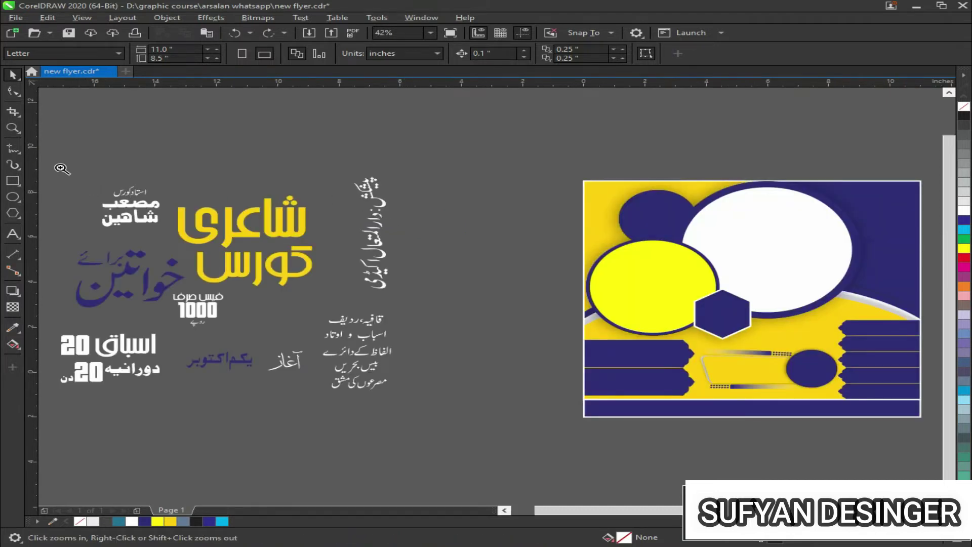
{"action": "left_click_drag", "start_coordinate": [60, 165], "coordinate": [360, 300]}
{"action": "left_click_drag", "start_coordinate": [150, 135], "coordinate": [384, 319]}
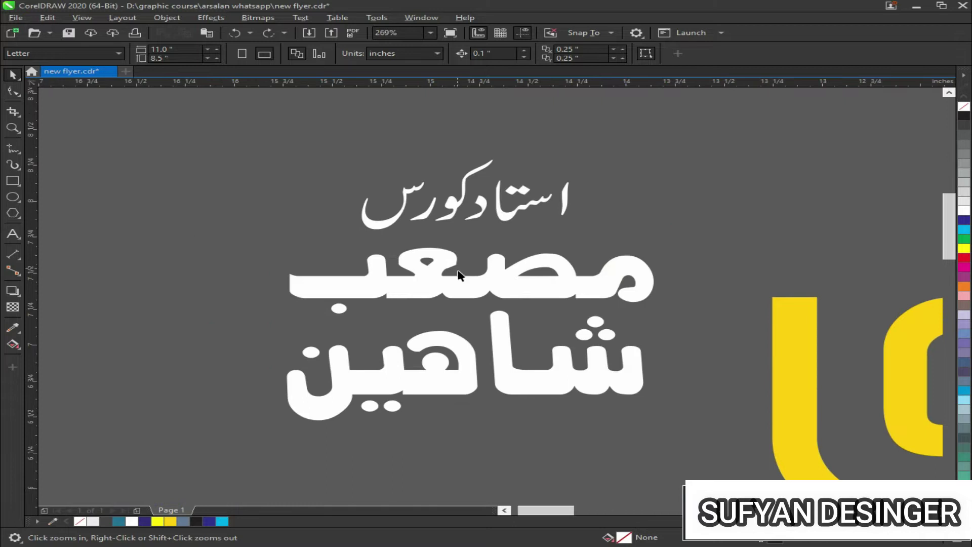
{"action": "scroll", "coordinate": [458, 273], "scroll_direction": "up", "scroll_amount": 2}
{"action": "key", "text": "F4"}
{"action": "key", "text": "space"}
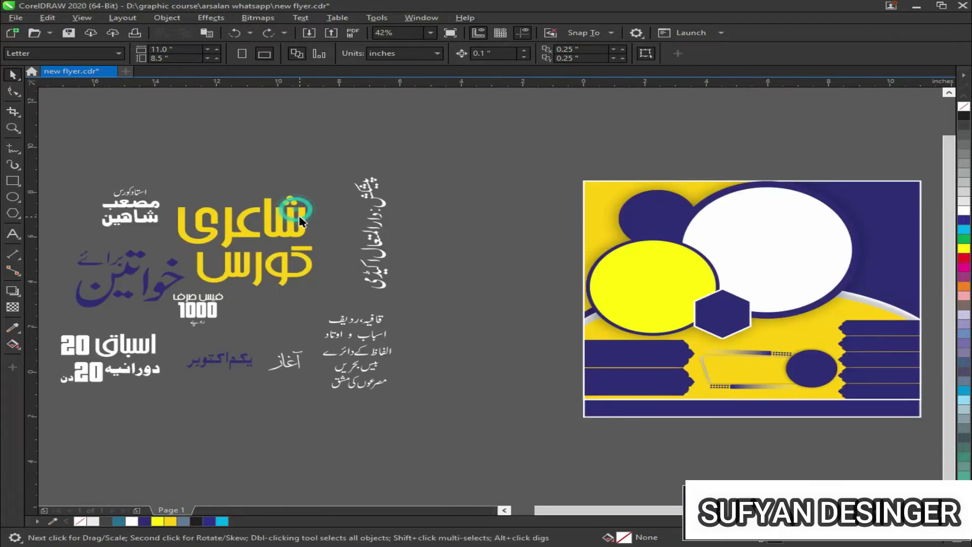
{"action": "left_click_drag", "start_coordinate": [279, 199], "coordinate": [484, 161]}
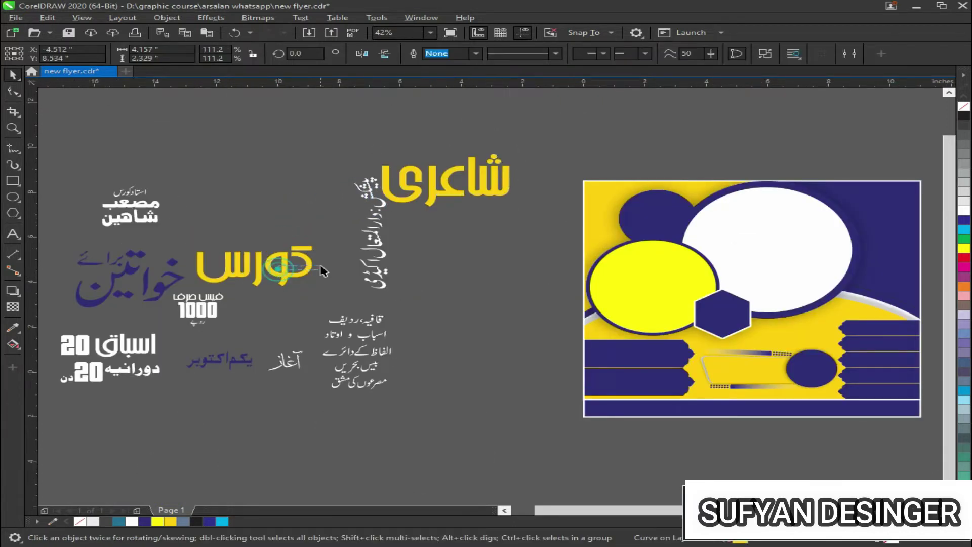
{"action": "left_click_drag", "start_coordinate": [308, 273], "coordinate": [338, 246]}
{"action": "key", "text": "ctrl+z"}
{"action": "key", "text": "ctrl+z"}
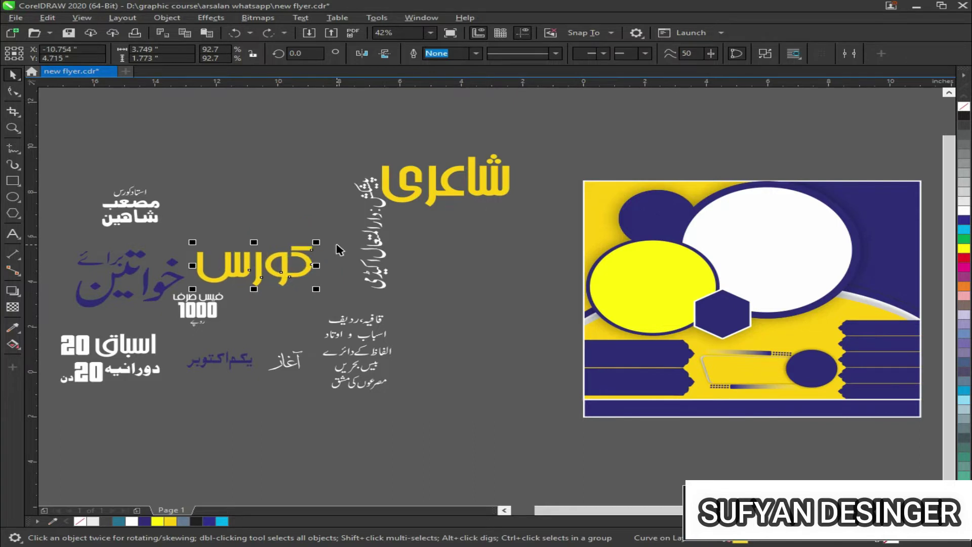
{"action": "left_click", "coordinate": [461, 165]}
Step: Place the yellow title words شاعری and کورس one above the other inside the flyer's large white oval
{"action": "left_click_drag", "start_coordinate": [291, 238], "coordinate": [820, 252]}
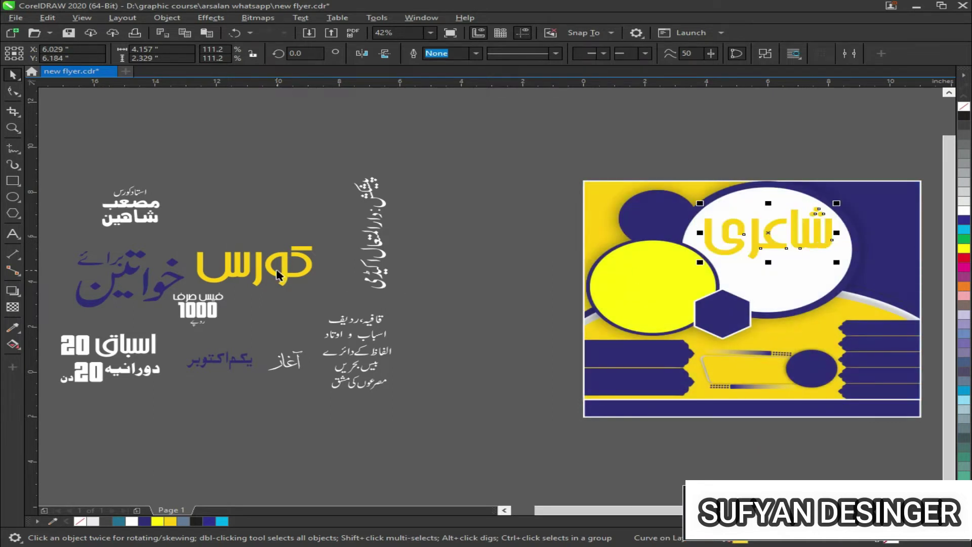
{"action": "left_click_drag", "start_coordinate": [302, 284], "coordinate": [820, 284]}
{"action": "key", "text": "F2"}
{"action": "left_click_drag", "start_coordinate": [911, 175], "coordinate": [605, 334]}
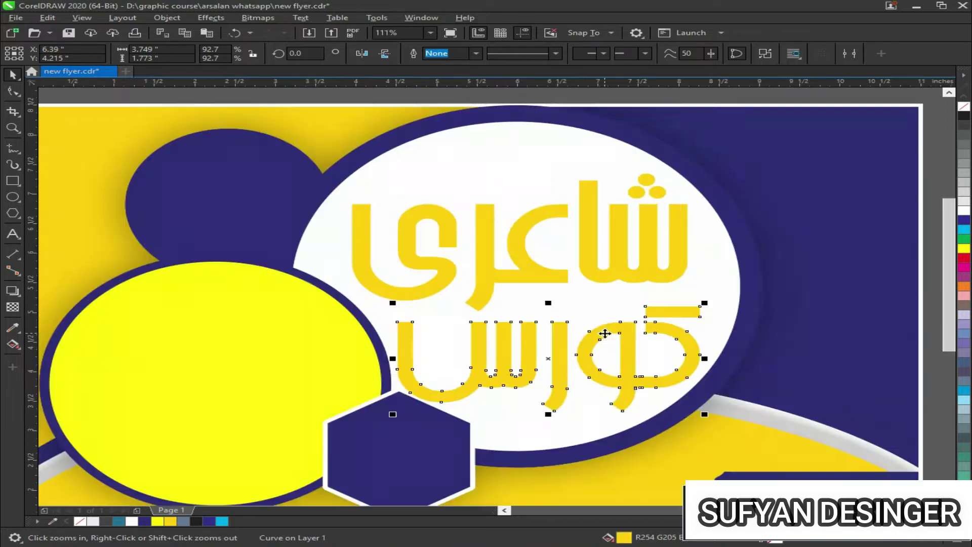
{"action": "left_click_drag", "start_coordinate": [540, 288], "coordinate": [549, 264]}
{"action": "left_click_drag", "start_coordinate": [582, 361], "coordinate": [577, 354]}
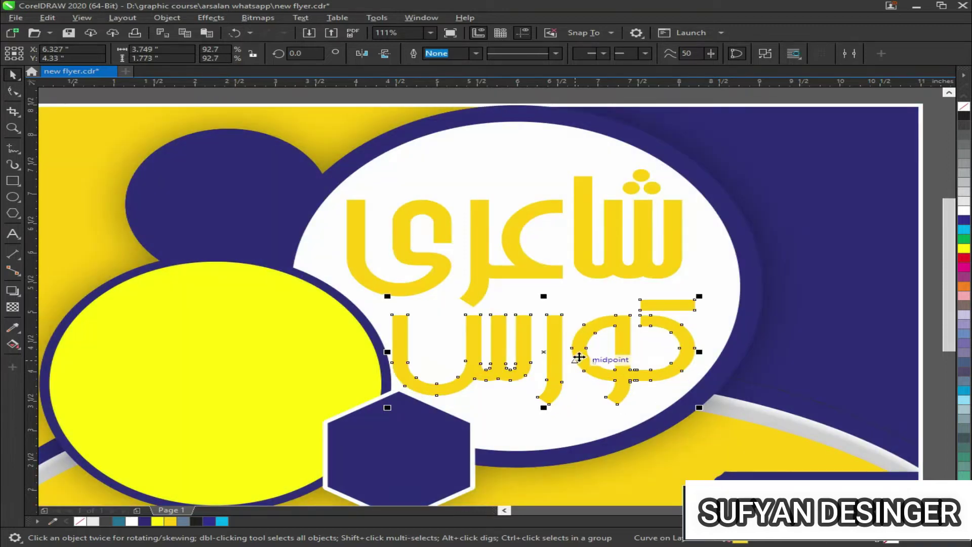
Step: Move the white vertical academy text onto the blue area along the flyer's right edge and fine-tune its position
{"action": "key", "text": "F3"}
{"action": "left_click", "coordinate": [449, 251]}
{"action": "left_click_drag", "start_coordinate": [446, 130], "coordinate": [323, 297]}
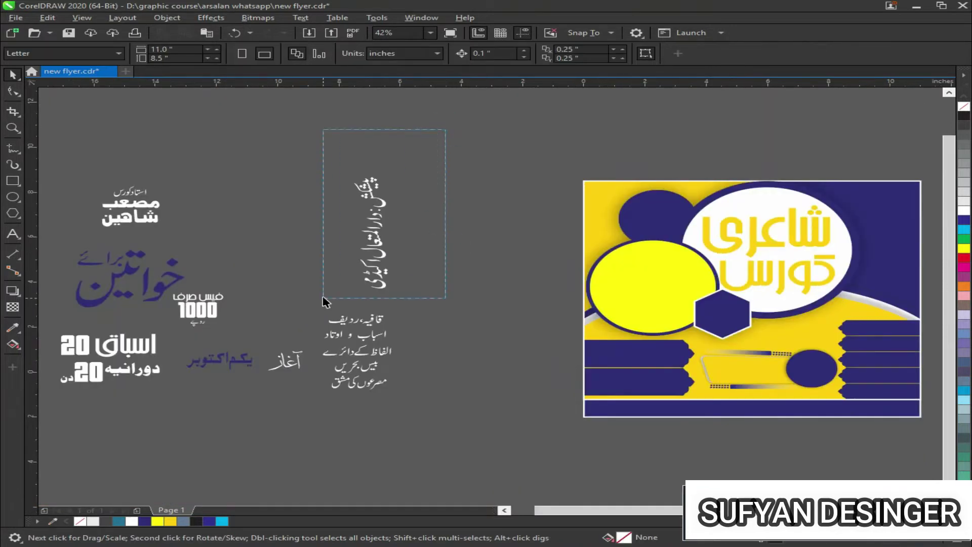
{"action": "left_click_drag", "start_coordinate": [391, 226], "coordinate": [903, 291]}
{"action": "key", "text": "F2"}
{"action": "left_click_drag", "start_coordinate": [940, 163], "coordinate": [823, 322]}
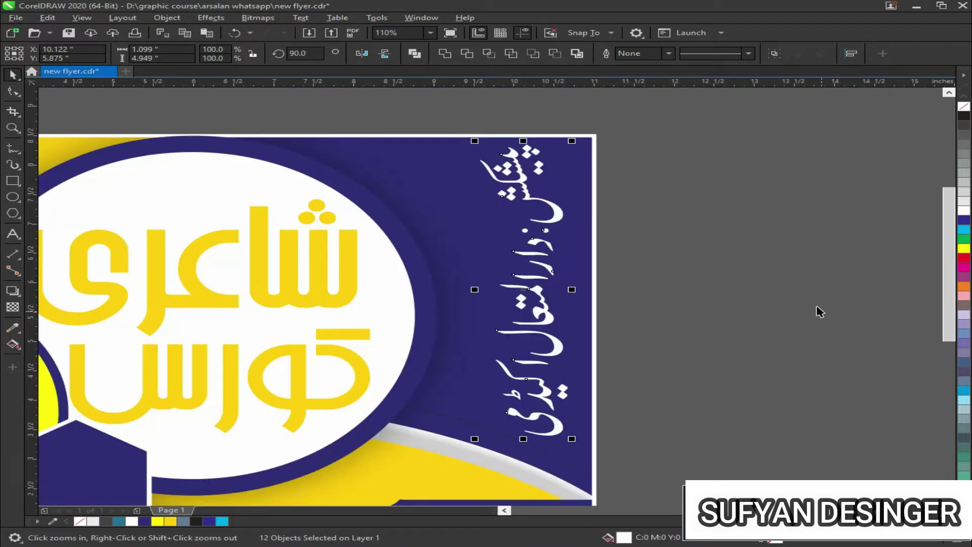
{"action": "left_click_drag", "start_coordinate": [547, 244], "coordinate": [564, 253]}
Step: Move the white course instructor text block into the small blue oval at the flyer's upper left and center it
{"action": "key", "text": "F3"}
{"action": "key", "text": "Escape"}
{"action": "left_click_drag", "start_coordinate": [216, 151], "coordinate": [67, 240]}
{"action": "left_click_drag", "start_coordinate": [101, 196], "coordinate": [624, 205]}
{"action": "key", "text": "F2"}
{"action": "left_click_drag", "start_coordinate": [593, 154], "coordinate": [708, 282]}
{"action": "left_click_drag", "start_coordinate": [525, 289], "coordinate": [527, 277]}
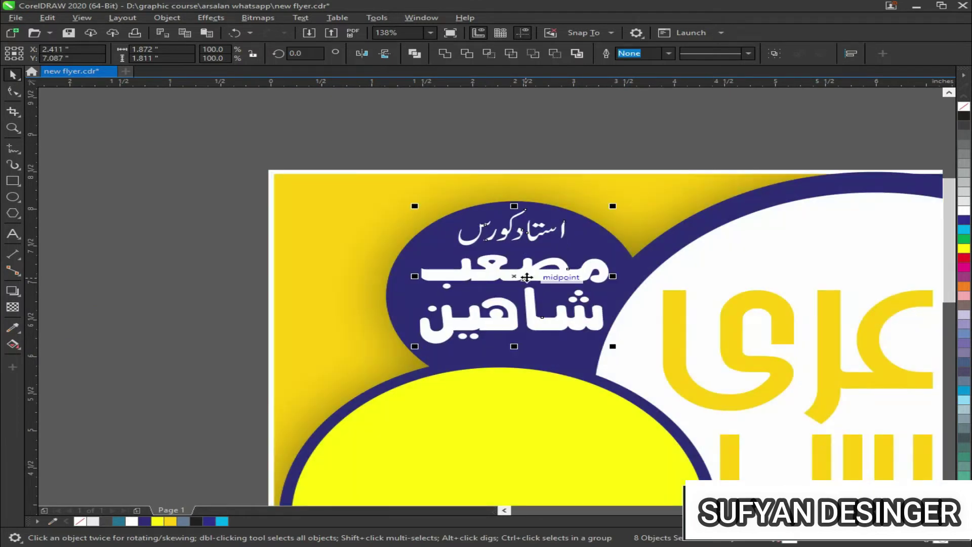
Step: Move the white 1000 fee text block into the flyer's blue hexagon and nudge it sideways into the center
{"action": "key", "text": "F3"}
{"action": "left_click", "coordinate": [297, 231]}
{"action": "left_click_drag", "start_coordinate": [274, 278], "coordinate": [163, 331]}
{"action": "left_click_drag", "start_coordinate": [203, 307], "coordinate": [758, 349]}
{"action": "left_click_drag", "start_coordinate": [630, 326], "coordinate": [637, 355]}
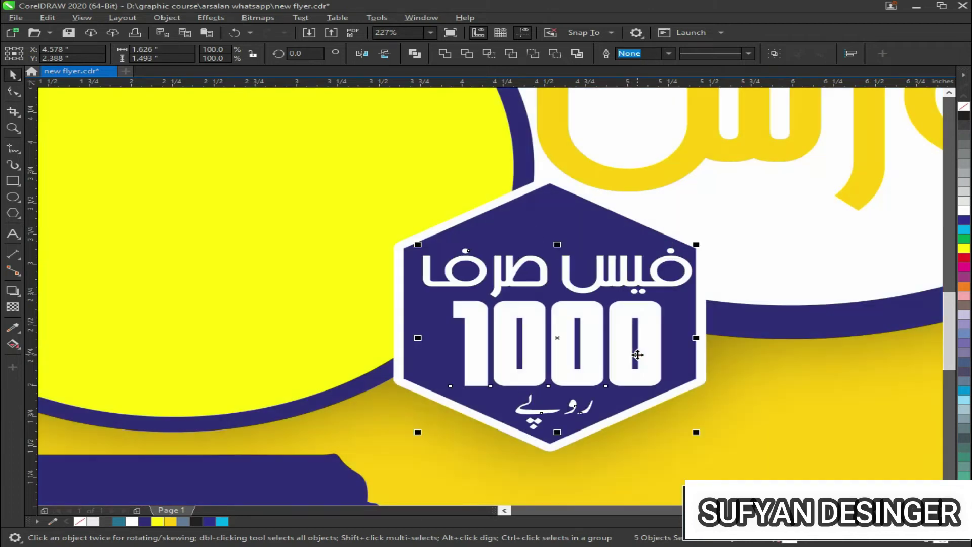
{"action": "key", "text": "Left"}
{"action": "key", "text": "Left"}
{"action": "key", "text": "Left"}
{"action": "key", "text": "Right"}
{"action": "key", "text": "Right"}
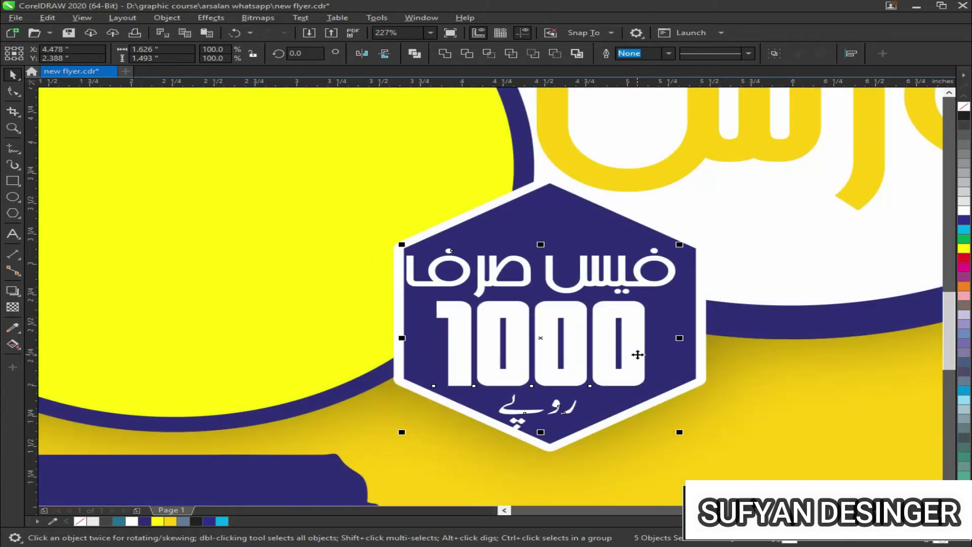
{"action": "key", "text": "F4"}
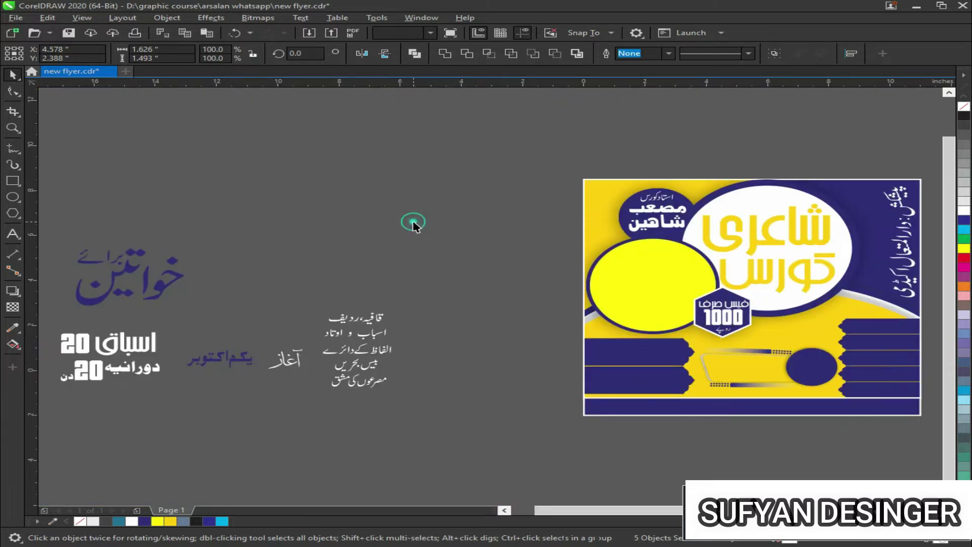
Step: Move the dark blue برائے خواتین text into the flyer's yellow oval and shift it slightly down to center it
{"action": "left_click", "coordinate": [412, 223]}
{"action": "left_click_drag", "start_coordinate": [125, 290], "coordinate": [628, 302]}
{"action": "key", "text": "F2"}
{"action": "left_click_drag", "start_coordinate": [562, 190], "coordinate": [797, 365]}
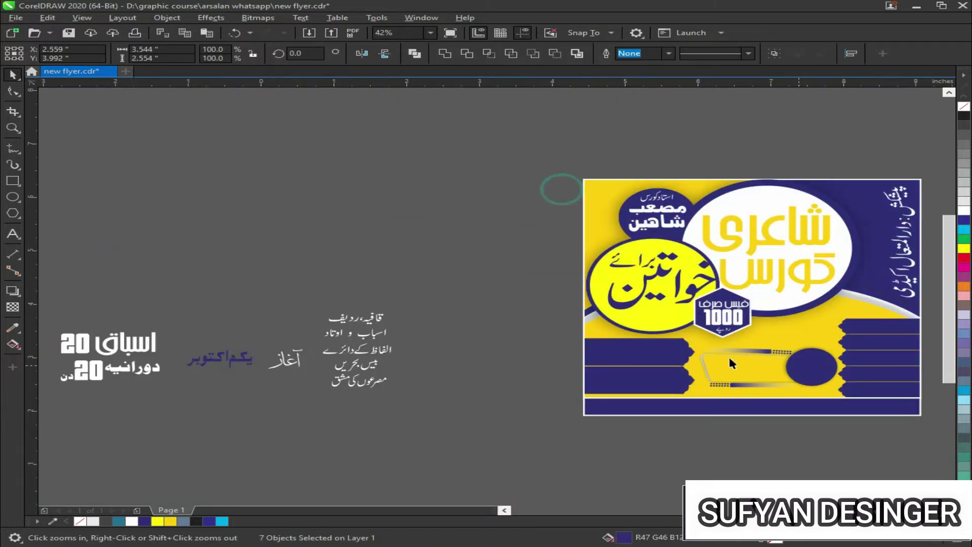
{"action": "left_click_drag", "start_coordinate": [511, 328], "coordinate": [511, 348]}
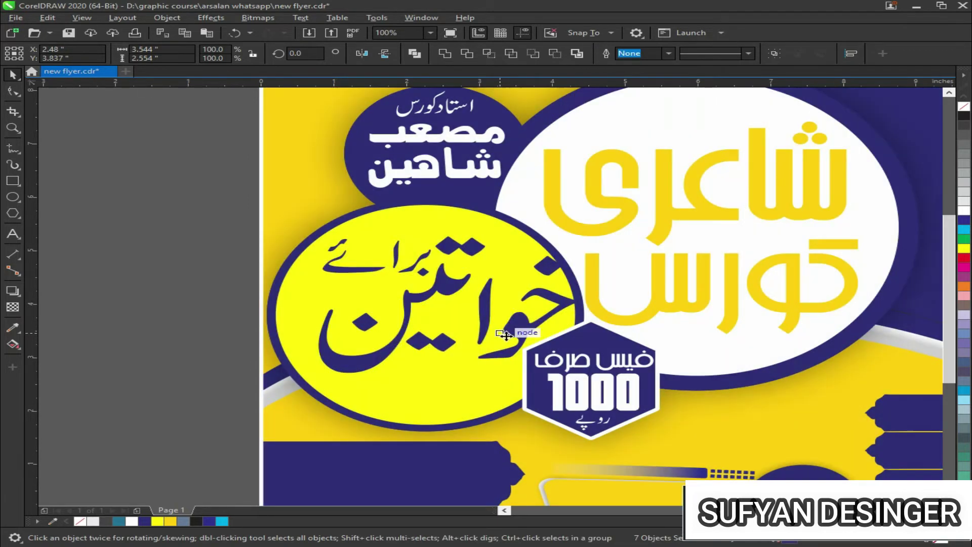
{"action": "scroll", "coordinate": [507, 345], "scroll_direction": "down", "scroll_amount": 4}
Step: Move the white five-line topic list lower beside the page, away from the other loose text pieces
{"action": "left_click", "coordinate": [414, 236]}
{"action": "left_click_drag", "start_coordinate": [451, 282], "coordinate": [315, 423]}
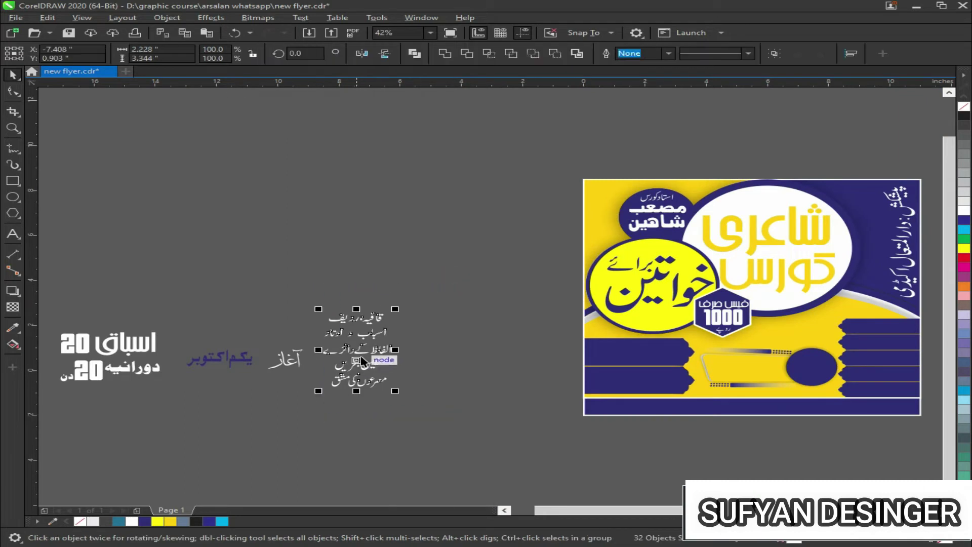
{"action": "left_click_drag", "start_coordinate": [358, 350], "coordinate": [483, 397]}
Step: Group the white آغاز lettering and place it centered inside the small blue oval on the flyer's lower half
{"action": "left_click_drag", "start_coordinate": [350, 312], "coordinate": [138, 422]}
{"action": "key", "text": "ctrl+g"}
{"action": "left_click_drag", "start_coordinate": [273, 359], "coordinate": [525, 310]}
{"action": "left_click", "coordinate": [430, 405]}
{"action": "left_click_drag", "start_coordinate": [652, 327], "coordinate": [896, 370]}
{"action": "key", "text": "F2"}
{"action": "left_click_drag", "start_coordinate": [854, 335], "coordinate": [940, 403]}
{"action": "left_click_drag", "start_coordinate": [419, 330], "coordinate": [445, 316]}
{"action": "key", "text": "F4"}
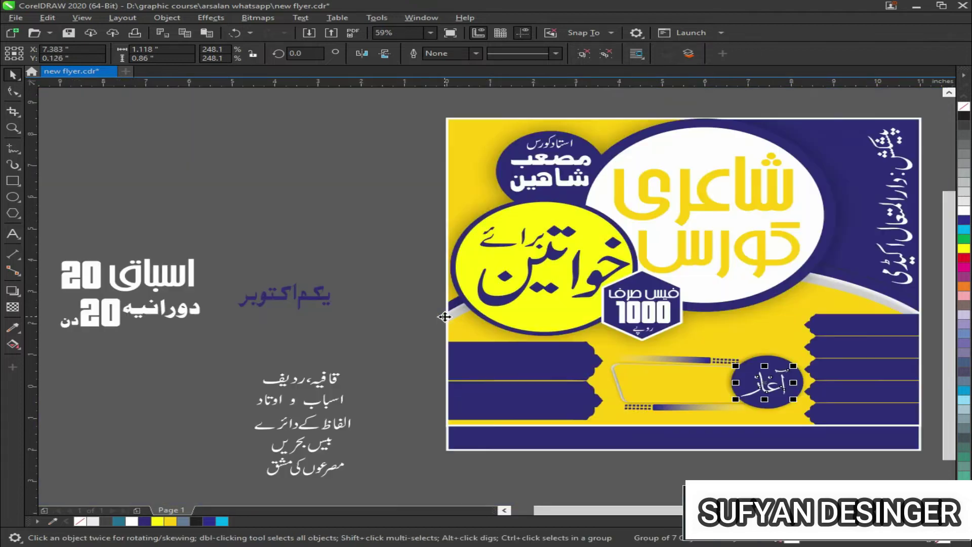
Step: Move the dark blue یکم اکتوبر text into the slanted frame beside the آغاز oval and nudge it sideways into the center
{"action": "left_click_drag", "start_coordinate": [304, 296], "coordinate": [677, 391]}
{"action": "key", "text": "F2"}
{"action": "left_click_drag", "start_coordinate": [533, 335], "coordinate": [788, 434]}
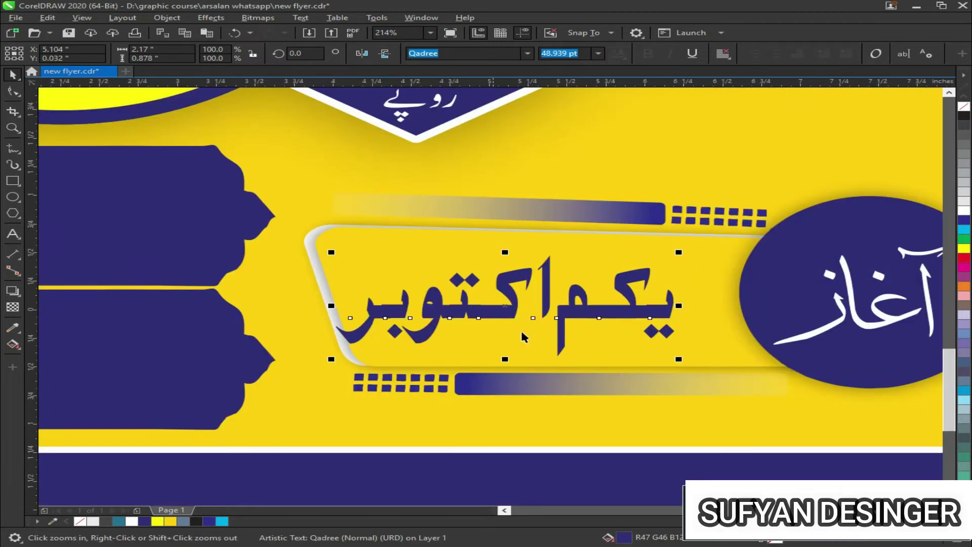
{"action": "left_click_drag", "start_coordinate": [610, 316], "coordinate": [638, 318]}
{"action": "key", "text": "F3"}
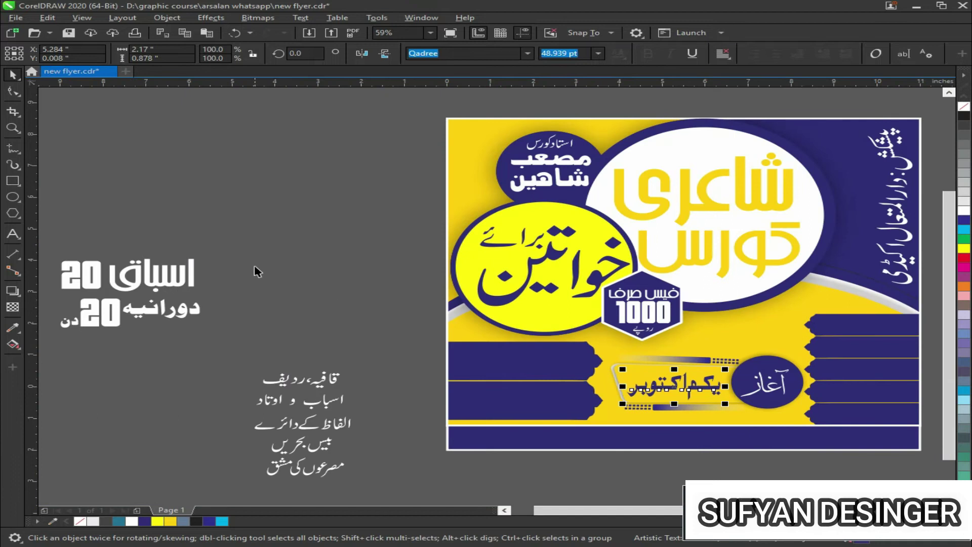
Step: Move the white 20 اسباق text onto the upper blue banner at the flyer's lower left and fit it within the banner
{"action": "left_click_drag", "start_coordinate": [75, 303], "coordinate": [87, 305]}
{"action": "left_click_drag", "start_coordinate": [241, 285], "coordinate": [639, 371]}
{"action": "key", "text": "F2"}
{"action": "left_click_drag", "start_coordinate": [515, 315], "coordinate": [747, 408]}
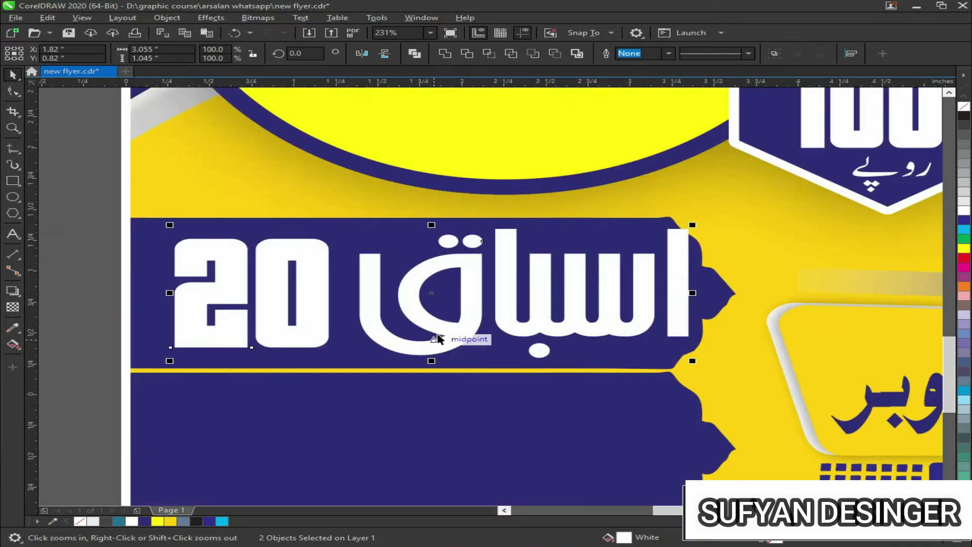
{"action": "left_click_drag", "start_coordinate": [463, 326], "coordinate": [434, 327]}
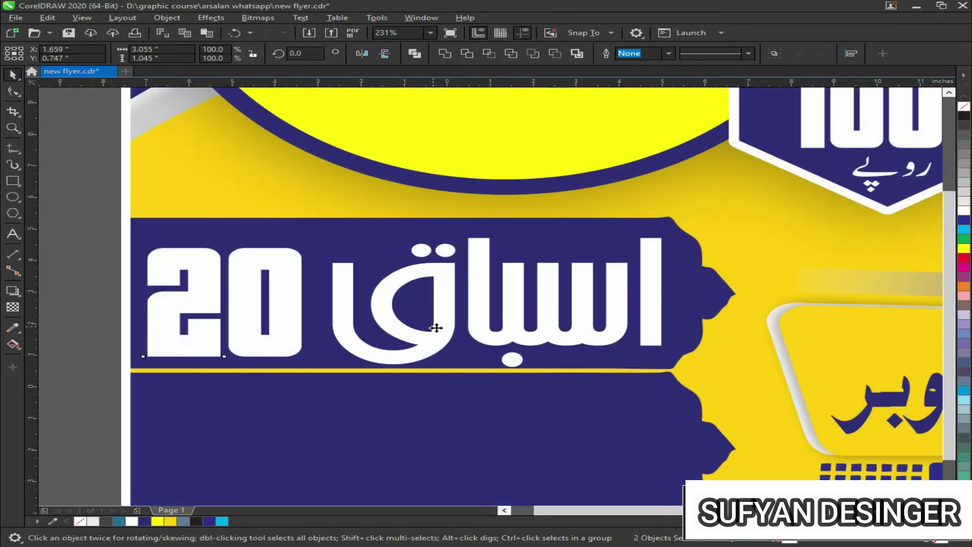
{"action": "key", "text": "F3"}
Step: Move the white دورانیہ 20 دن text onto the blue banner below 20 اسباق and adjust its horizontal position
{"action": "left_click_drag", "start_coordinate": [267, 263], "coordinate": [48, 351]}
{"action": "left_click_drag", "start_coordinate": [108, 325], "coordinate": [495, 413]}
{"action": "key", "text": "F2"}
{"action": "left_click", "coordinate": [382, 345]}
{"action": "left_click_drag", "start_coordinate": [375, 336], "coordinate": [391, 337]}
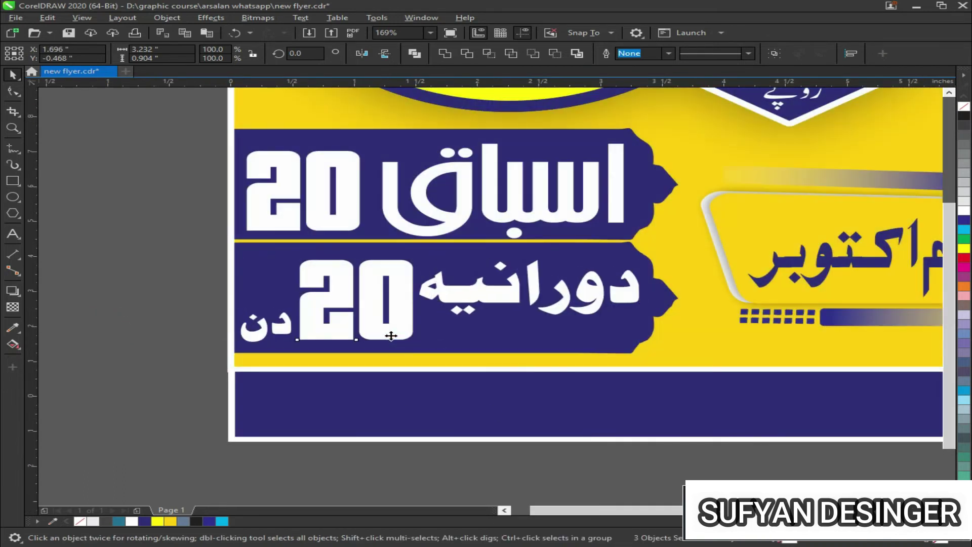
{"action": "key", "text": "F3"}
Step: Move the topic line قافیہ، ردیف onto the topmost of the five blue banners at the flyer's lower right
{"action": "left_click", "coordinate": [262, 359]}
{"action": "left_click_drag", "start_coordinate": [269, 350], "coordinate": [101, 408]}
{"action": "left_click_drag", "start_coordinate": [169, 390], "coordinate": [767, 339]}
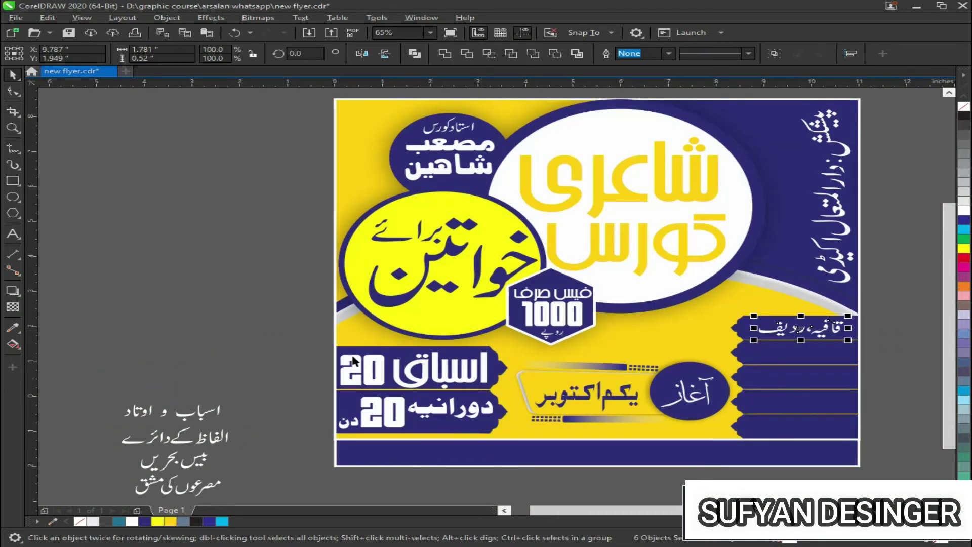
Step: Repeat the same move on each of the four remaining topic lines so they fill the other blue banners
{"action": "left_click_drag", "start_coordinate": [287, 377], "coordinate": [78, 434]}
{"action": "left_click", "coordinate": [265, 344]}
{"action": "left_click_drag", "start_coordinate": [283, 356], "coordinate": [71, 429]}
{"action": "key", "text": "ctrl+r"}
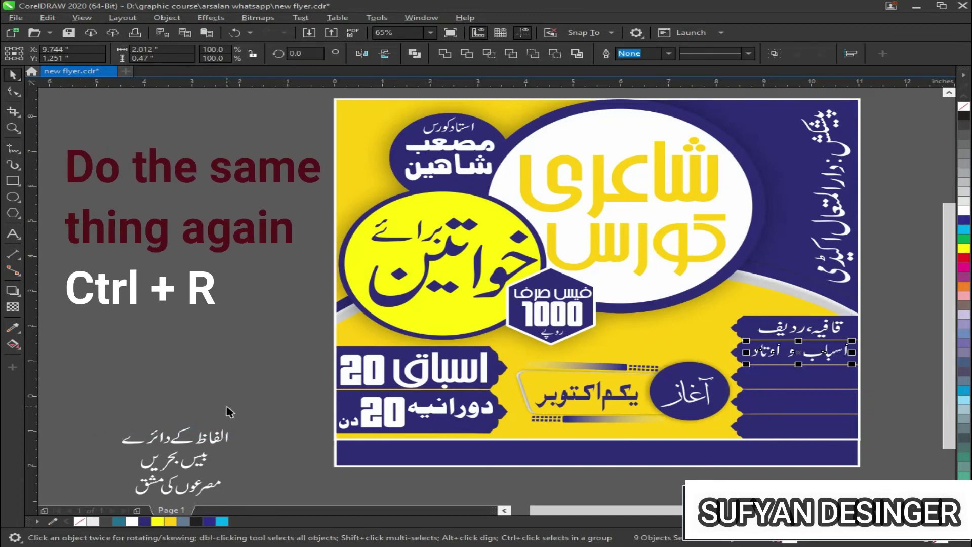
{"action": "left_click_drag", "start_coordinate": [280, 404], "coordinate": [69, 452]}
{"action": "key", "text": "ctrl+r"}
{"action": "left_click_drag", "start_coordinate": [259, 435], "coordinate": [112, 477]}
{"action": "key", "text": "ctrl+r"}
{"action": "left_click_drag", "start_coordinate": [246, 458], "coordinate": [100, 502]}
{"action": "key", "text": "ctrl+r"}
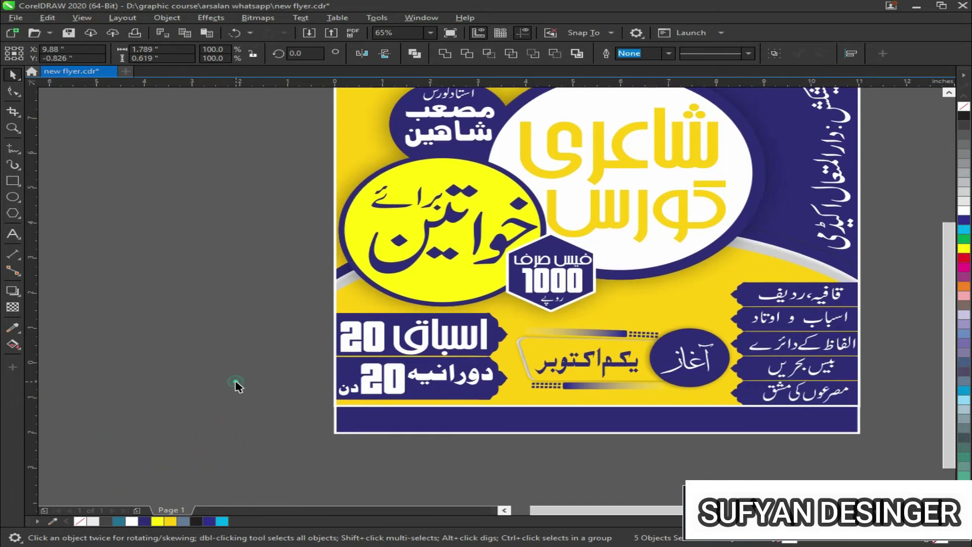
{"action": "left_click", "coordinate": [236, 384]}
{"action": "key", "text": "shift+F4"}
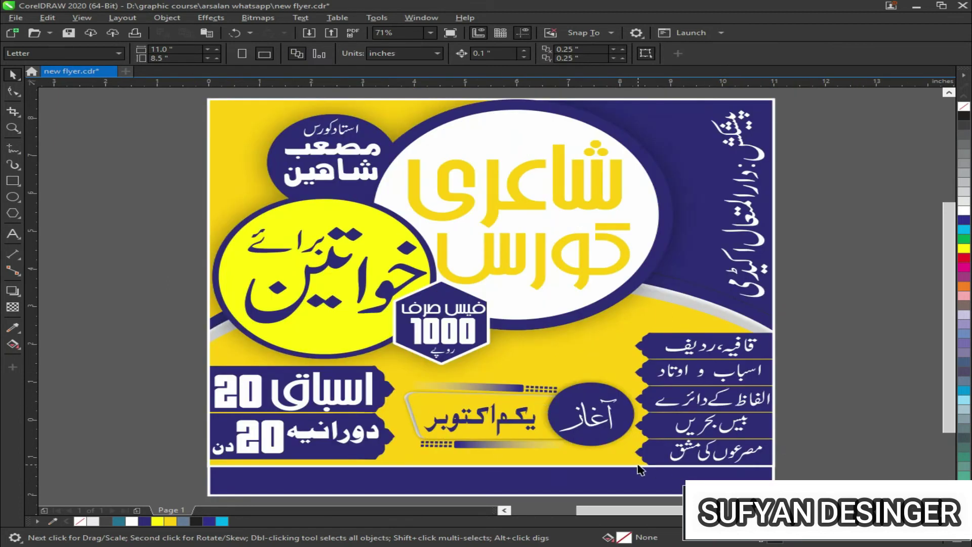
{"action": "scroll", "coordinate": [639, 469], "scroll_direction": "down", "scroll_amount": 5}
{"action": "scroll", "coordinate": [672, 473], "scroll_direction": "up", "scroll_amount": 5}
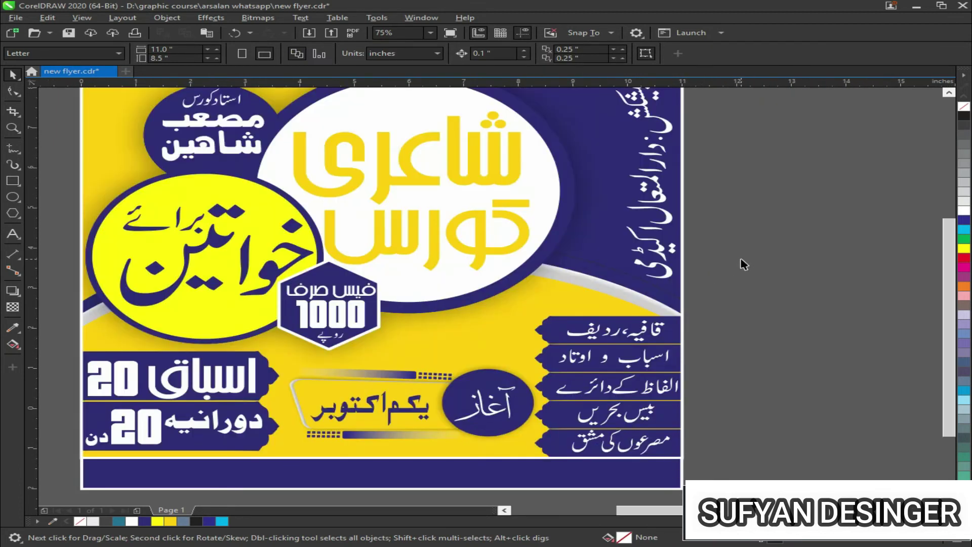
{"action": "scroll", "coordinate": [743, 263], "scroll_direction": "down", "scroll_amount": 1}
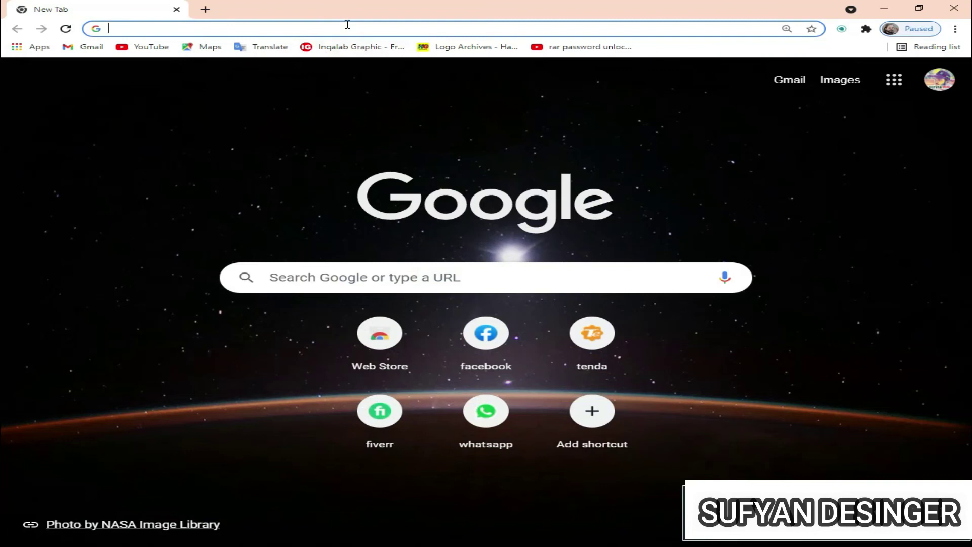
{"action": "left_click", "coordinate": [347, 28]}
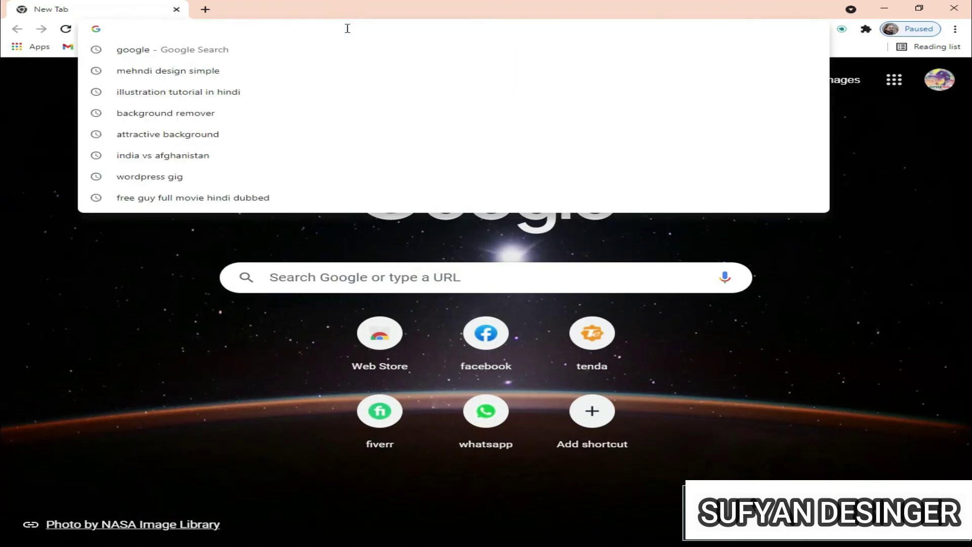
{"action": "type", "text": "www"}
{"action": "type", "text": ".nomania "}
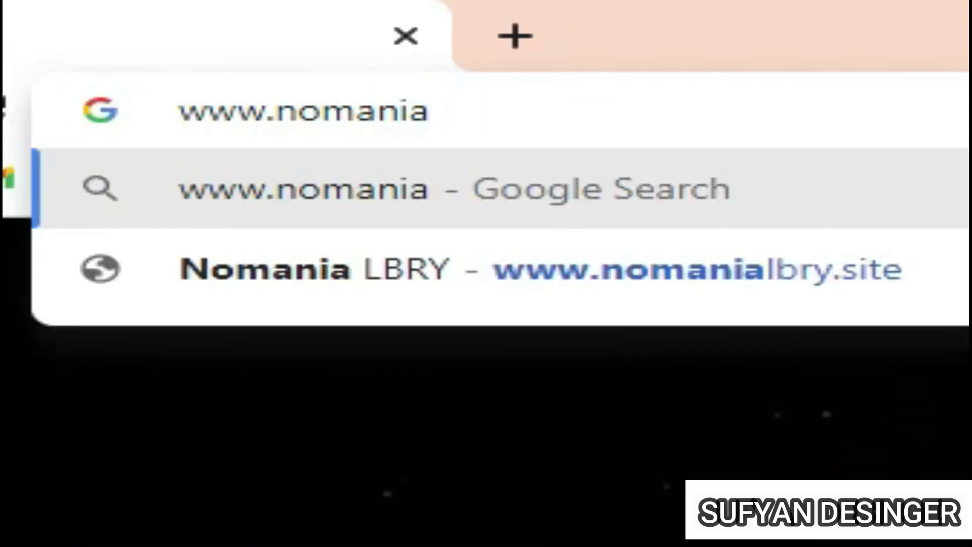
{"action": "type", "text": "lbry"}
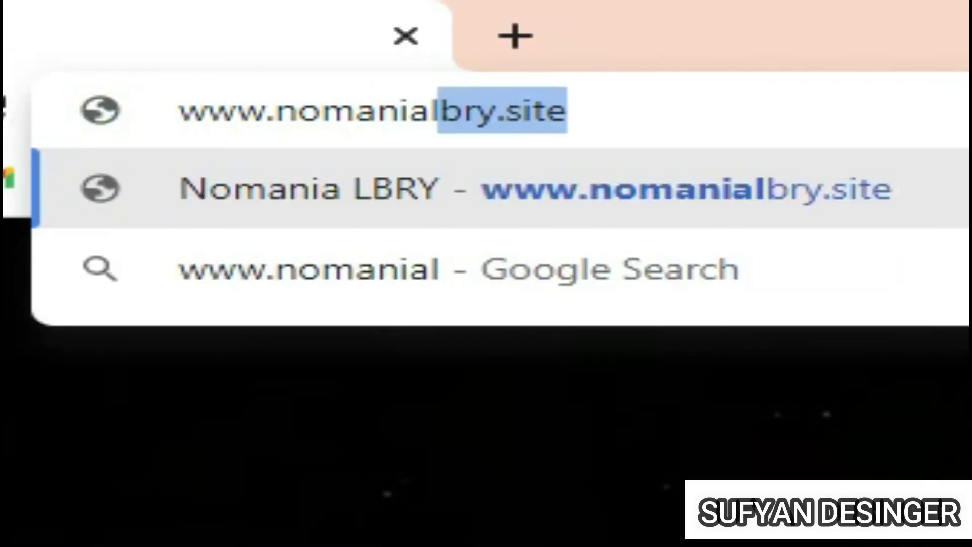
{"action": "type", "text": ".site"}
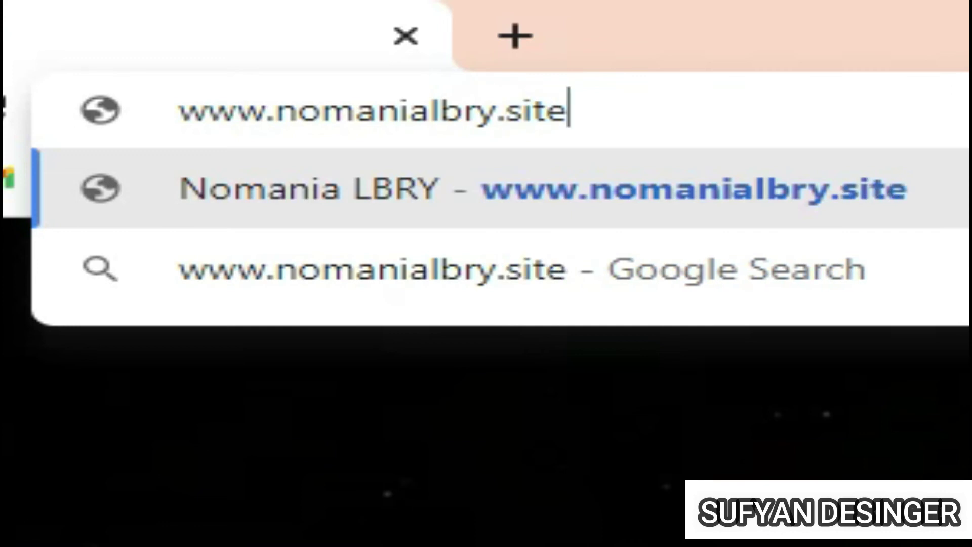
{"action": "key", "text": "Return"}
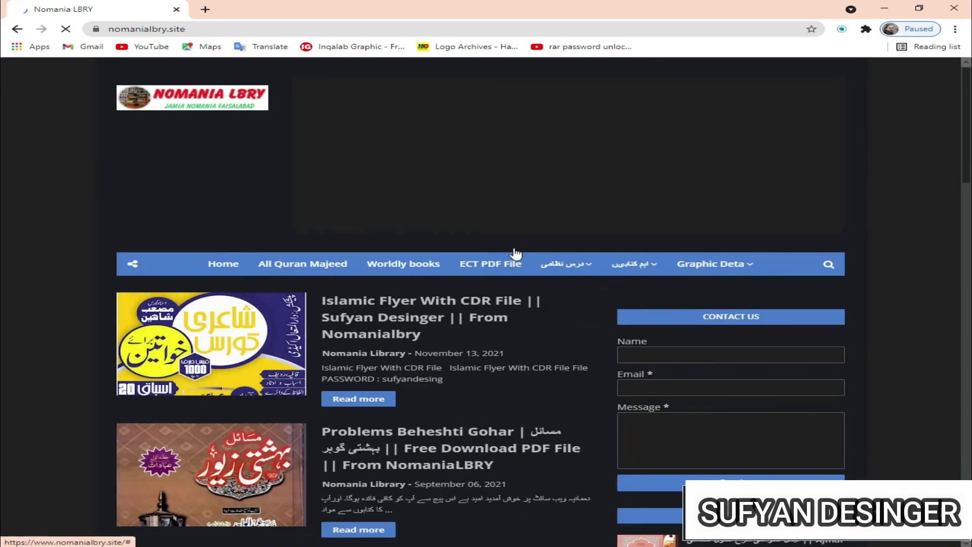
Step: Open the Islamic Flyer With CDR File post through the Graphic Deta Flyer category and locate its download link and file password
{"action": "mouse_move", "coordinate": [749, 264]}
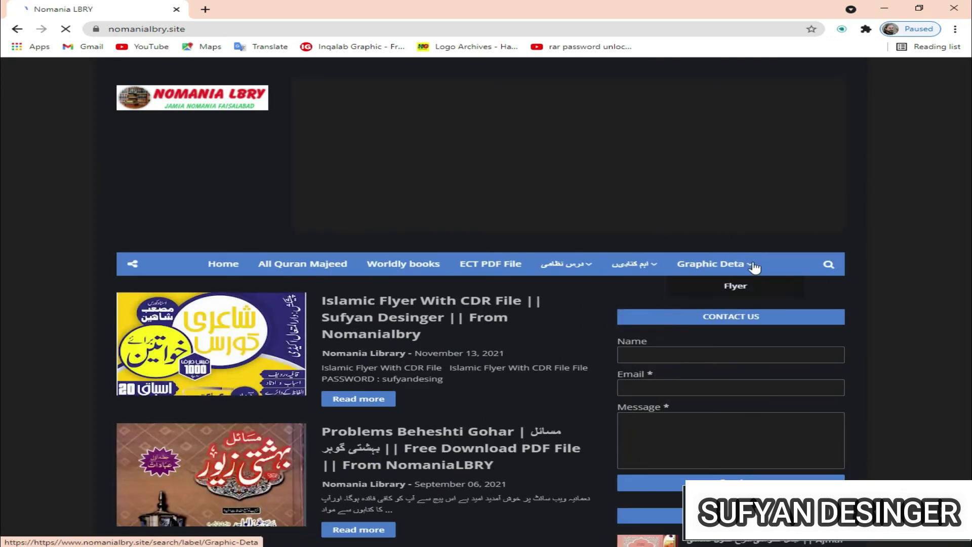
{"action": "left_click", "coordinate": [737, 287]}
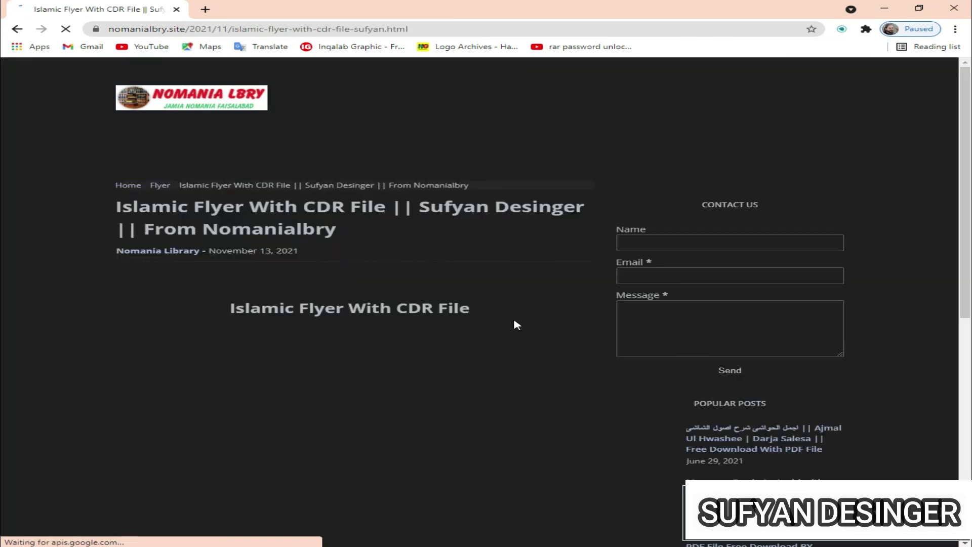
{"action": "scroll", "coordinate": [499, 296], "scroll_direction": "down", "scroll_amount": 5}
{"action": "scroll", "coordinate": [498, 295], "scroll_direction": "down", "scroll_amount": 1}
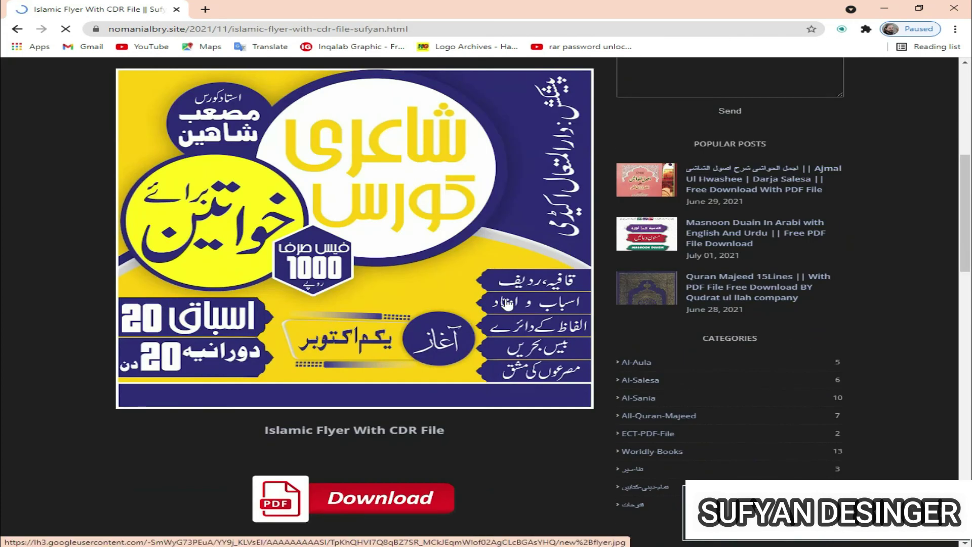
{"action": "scroll", "coordinate": [478, 348], "scroll_direction": "down", "scroll_amount": 4}
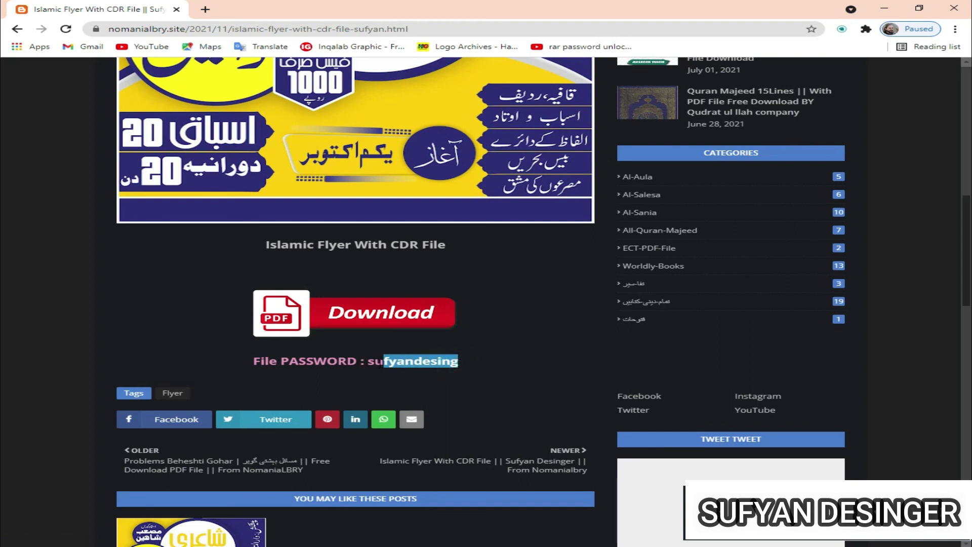
{"action": "left_click", "coordinate": [252, 369]}
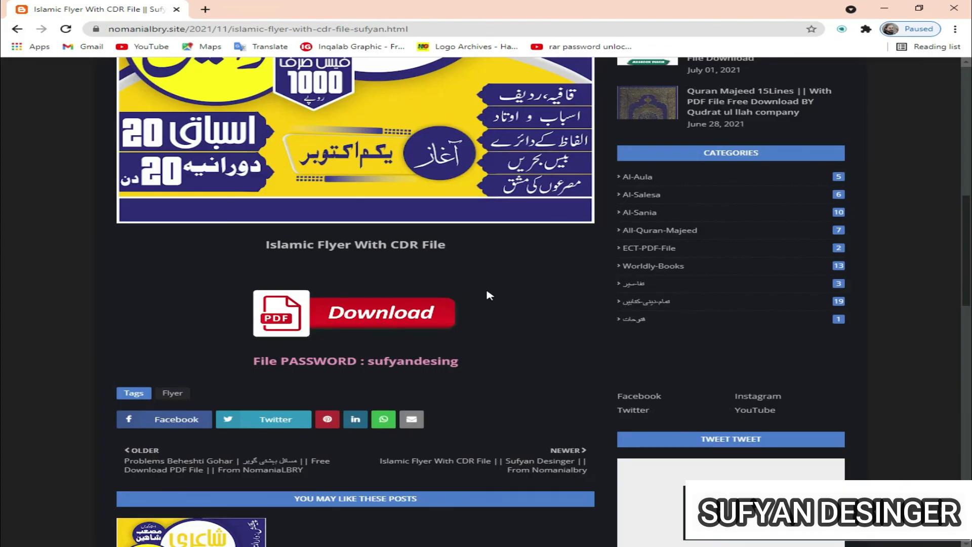